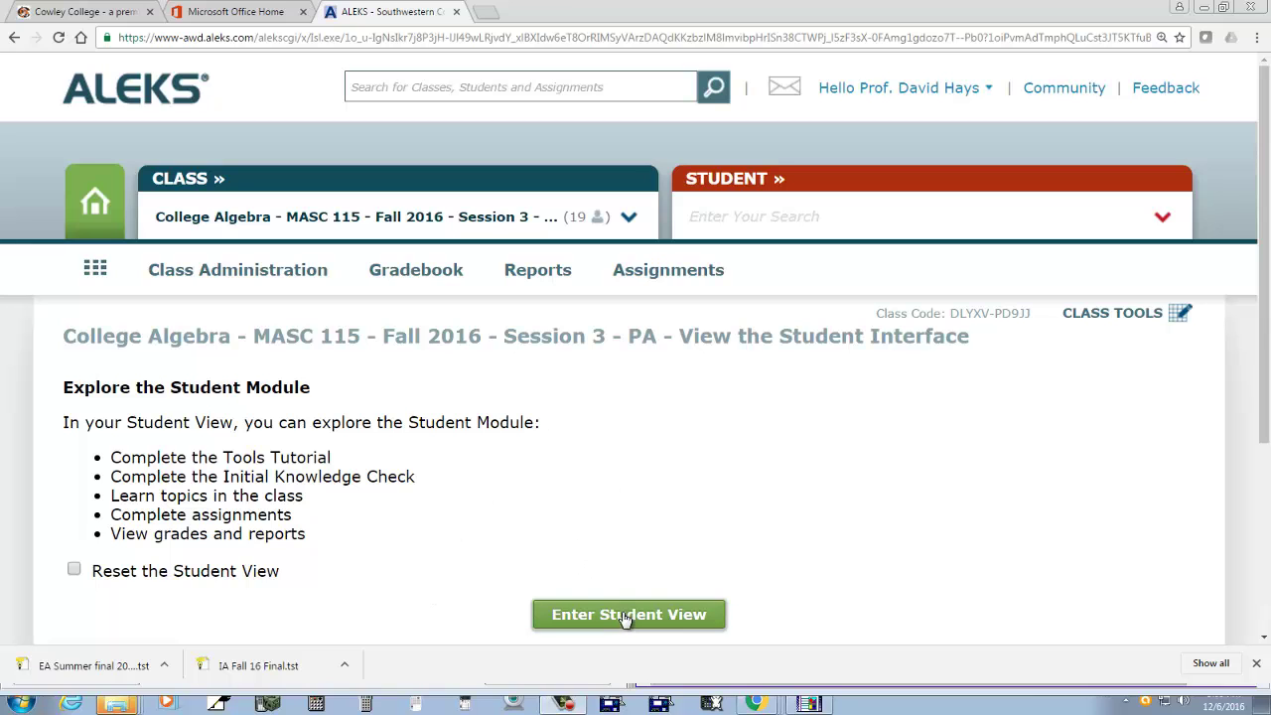
# - Enter the College Algebra class in student view and close the welcome tip
pyautogui.click(625, 616)
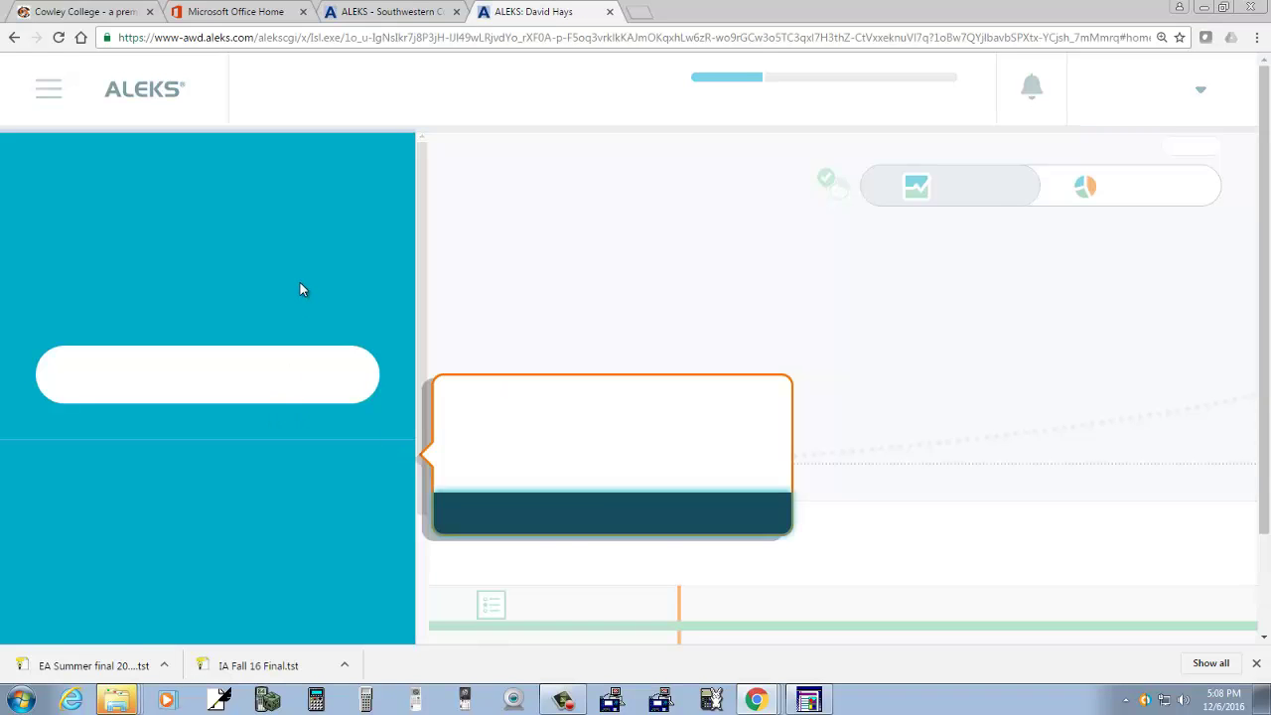
pyautogui.click(638, 511)
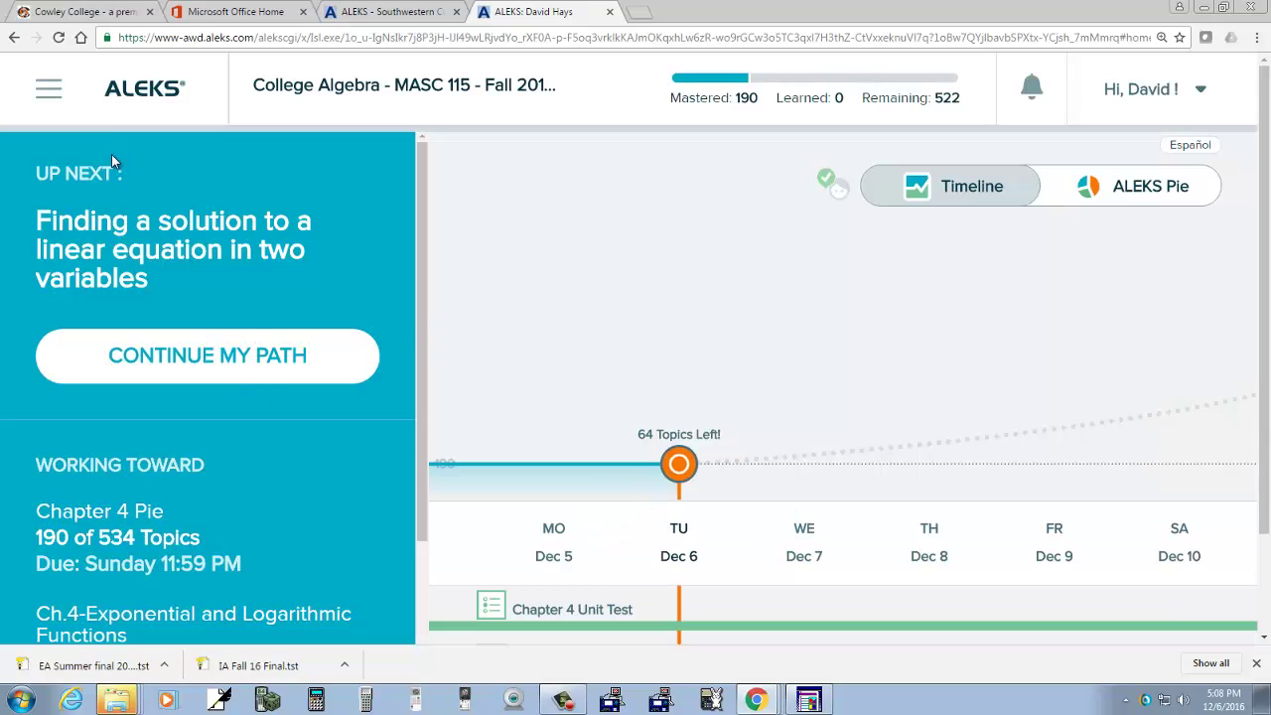
# - Continue the path to the 5x − y = 5 linear-equation lesson and expand its chapter topic list
pyautogui.click(244, 353)
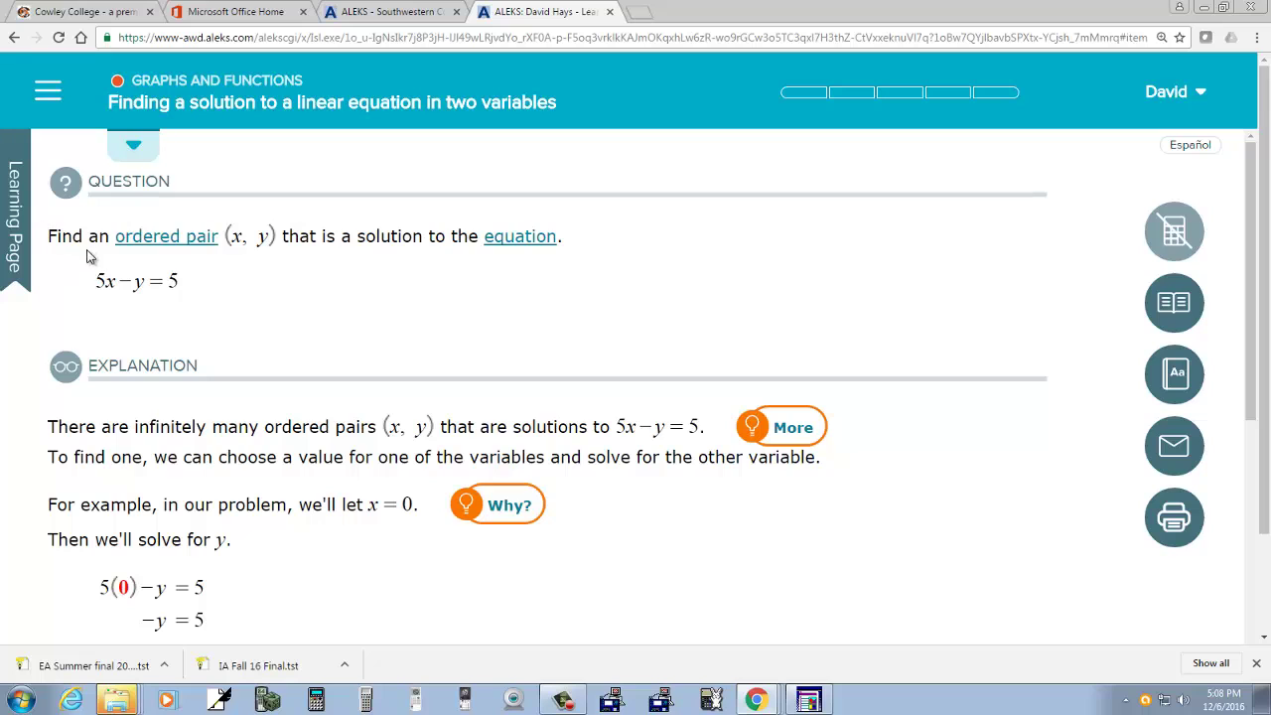
pyautogui.click(134, 149)
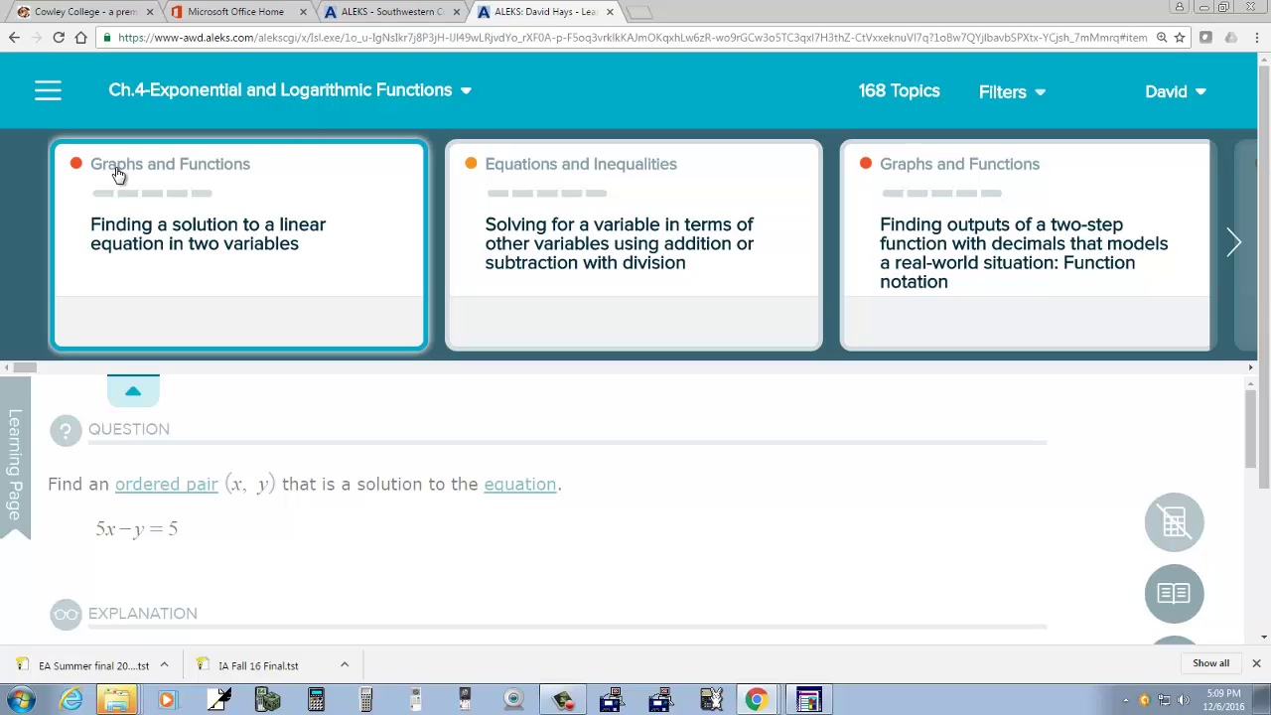
# - Switch the topic carousel from Ch.4 through Ch.2 to Ch.1-Equations and Inequalities
pyautogui.click(217, 171)
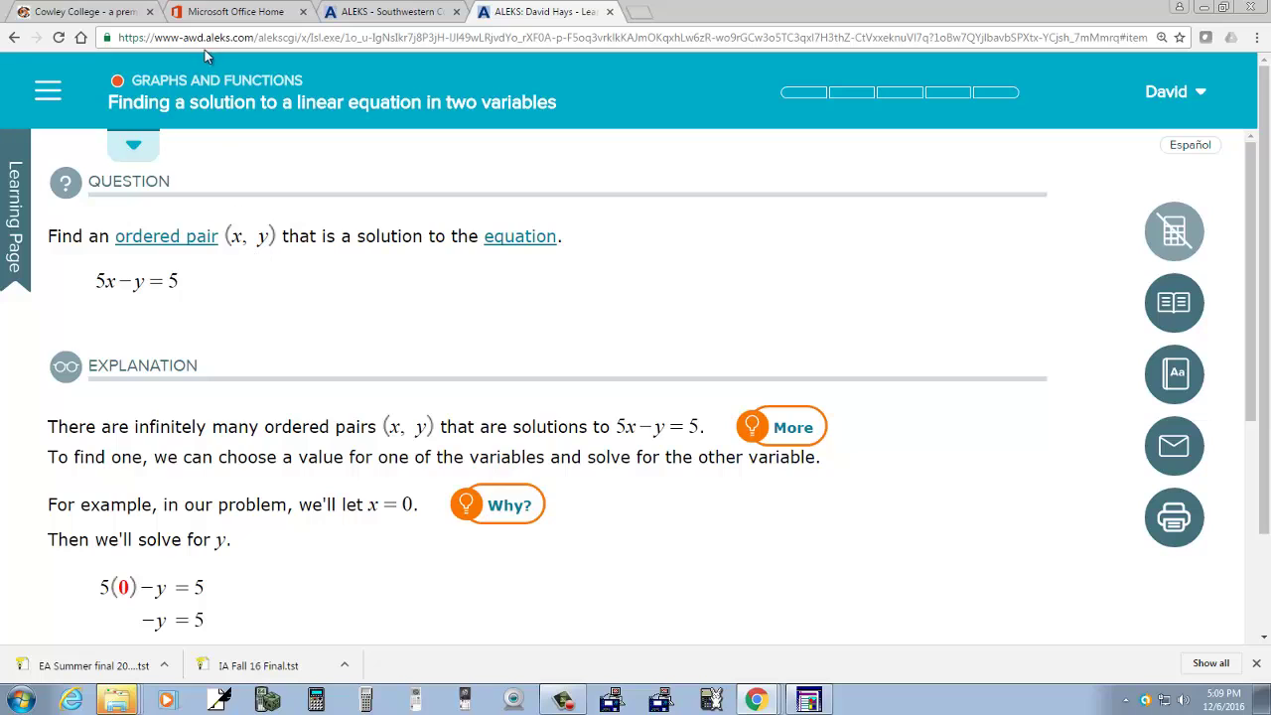
pyautogui.click(123, 144)
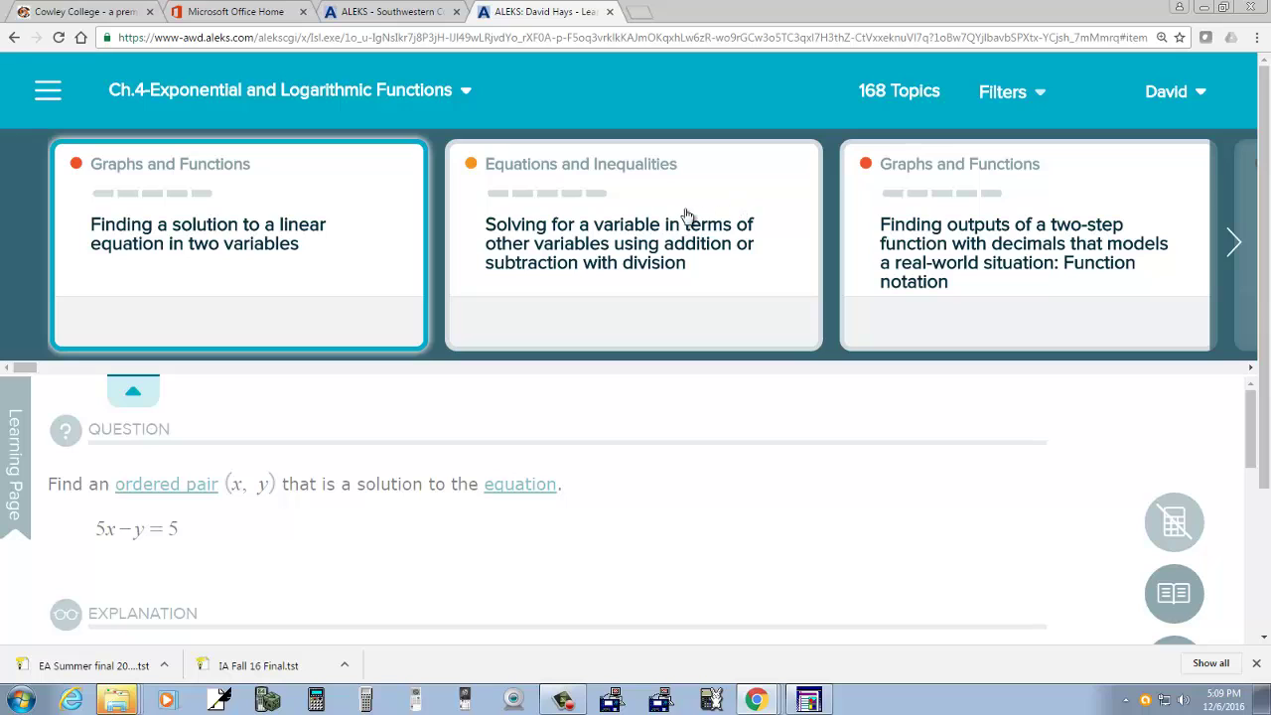
pyautogui.click(468, 93)
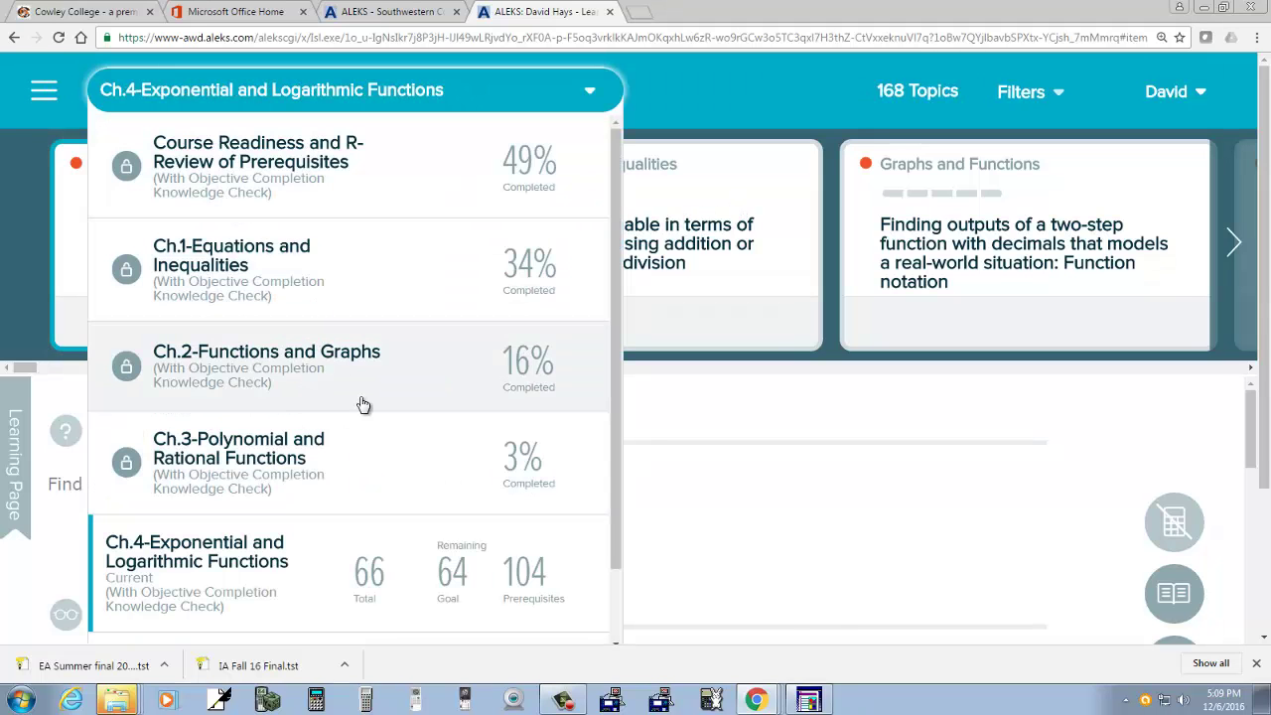
pyautogui.click(215, 363)
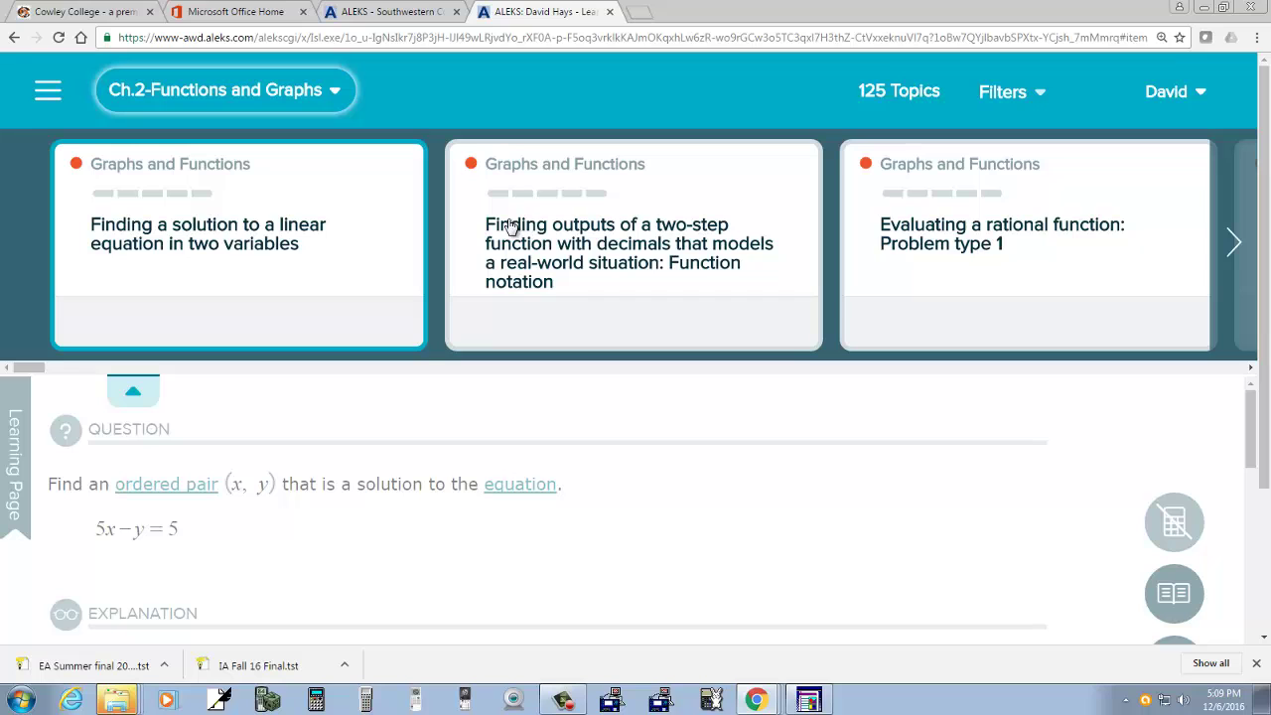
pyautogui.click(330, 94)
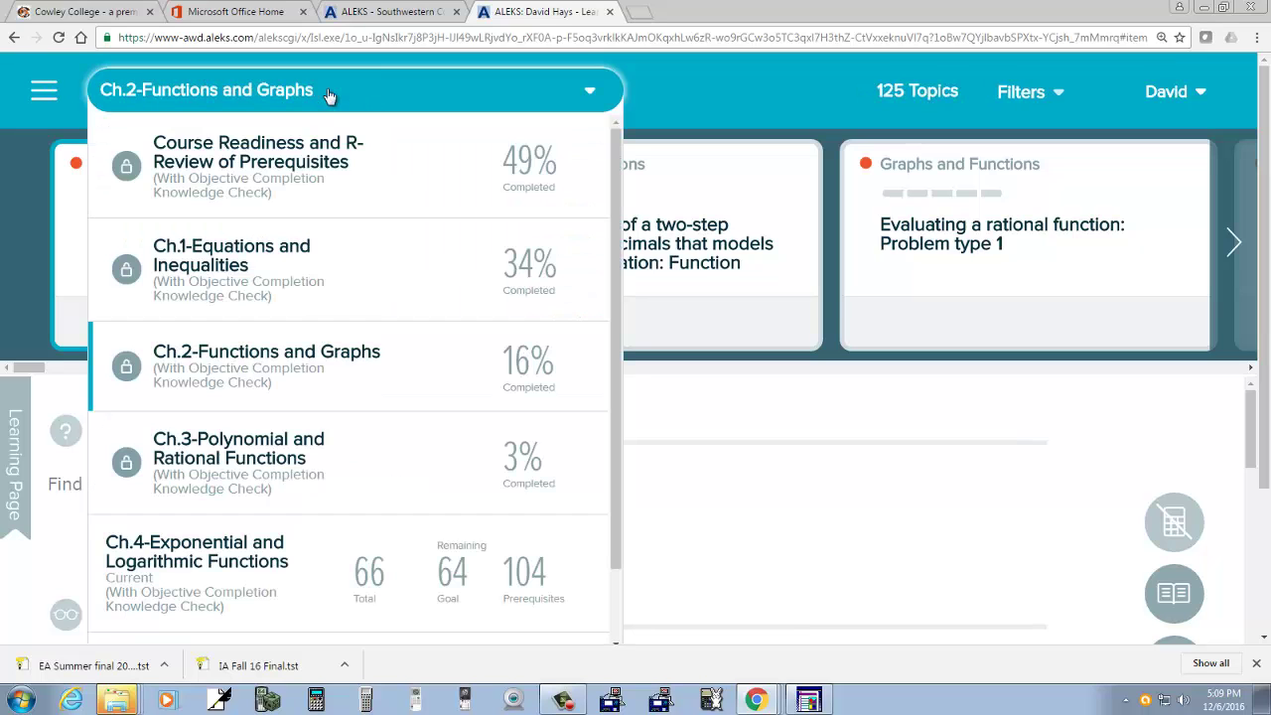
pyautogui.click(303, 268)
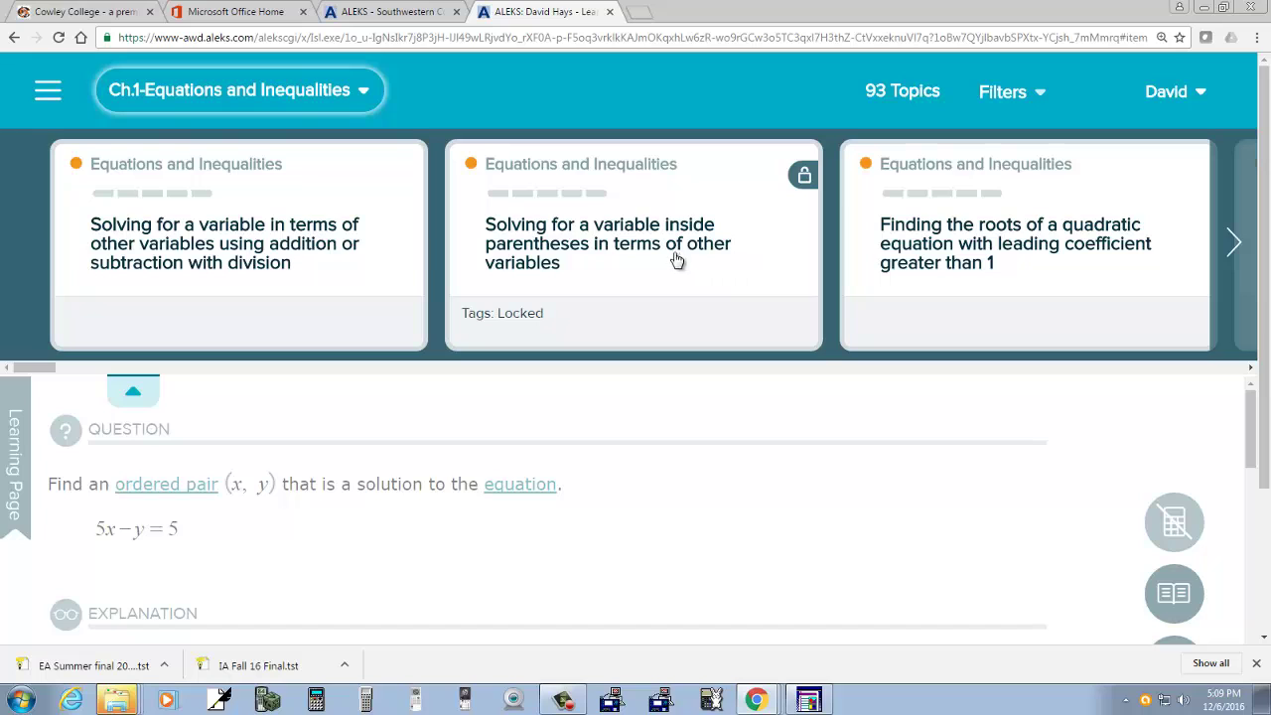
# - Read the worked example on solving for a variable by addition or subtraction, then start practice on K = 4r − s
pyautogui.click(227, 248)
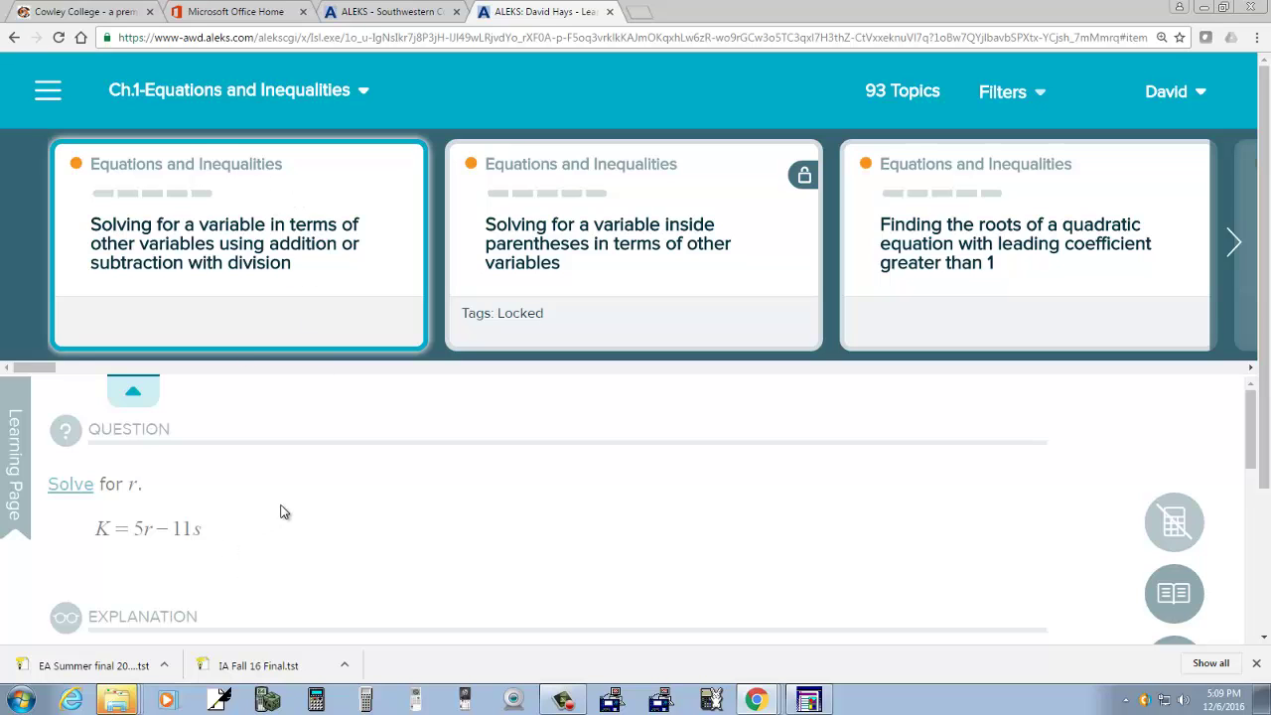
pyautogui.scroll(-3, 283, 501)
pyautogui.scroll(-4, 283, 495)
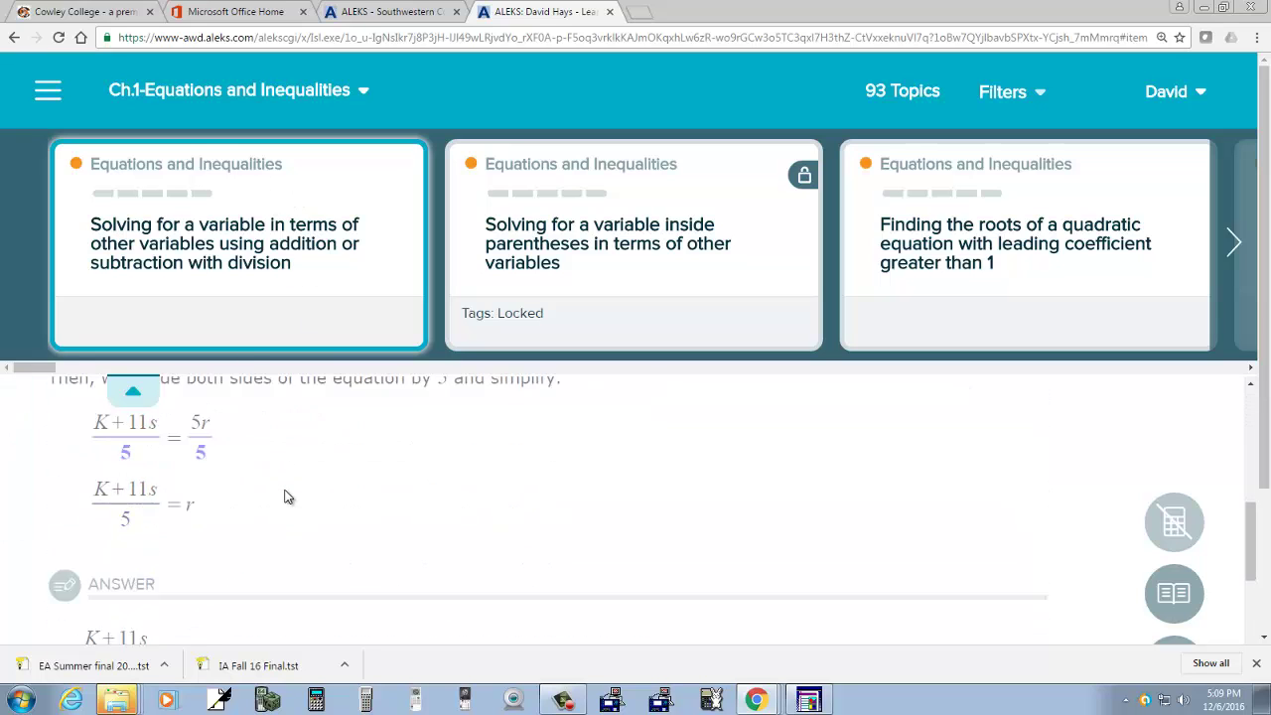
pyautogui.scroll(-4, 285, 495)
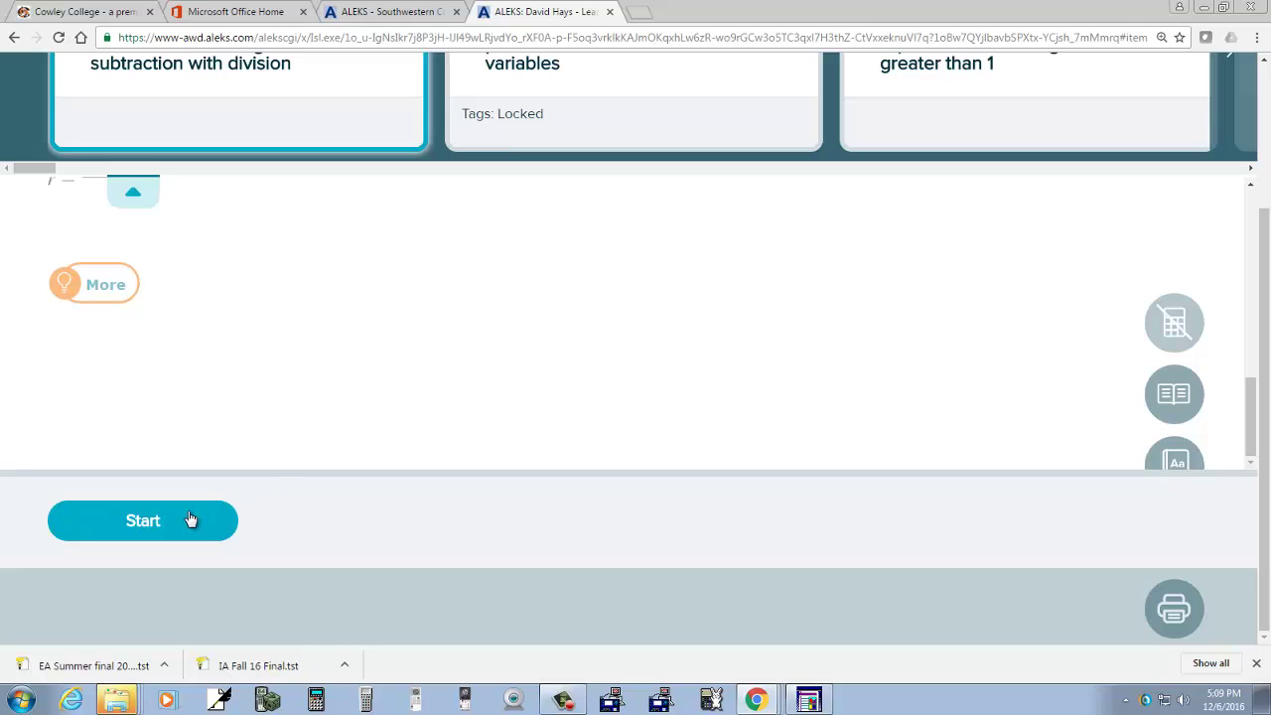
pyautogui.scroll(3, 188, 519)
pyautogui.scroll(3, 303, 478)
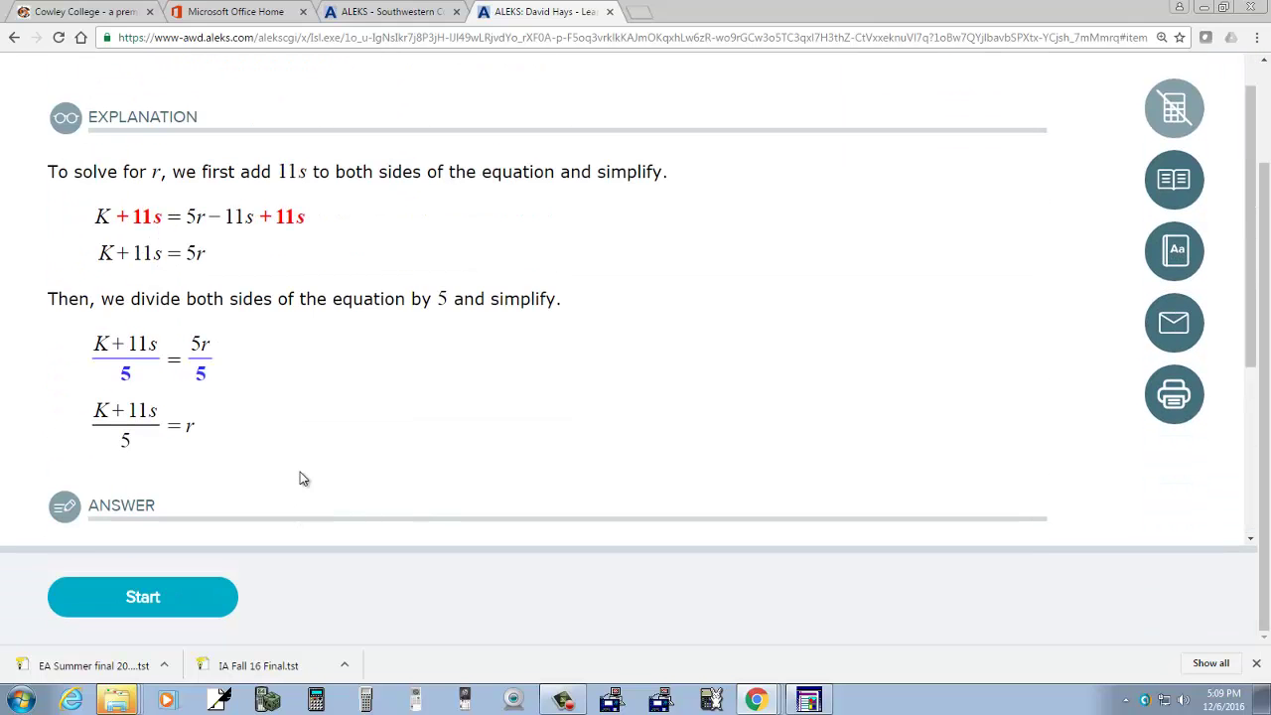
pyautogui.scroll(-3, 296, 465)
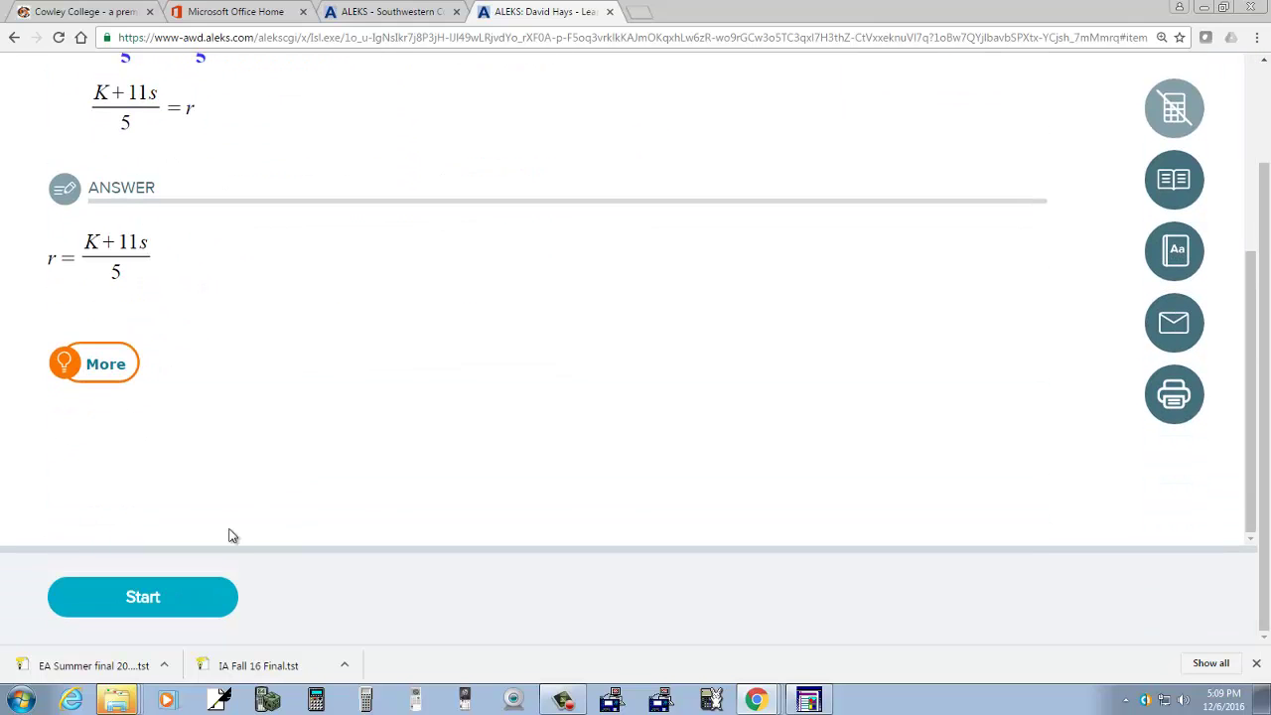
pyautogui.scroll(4, 398, 455)
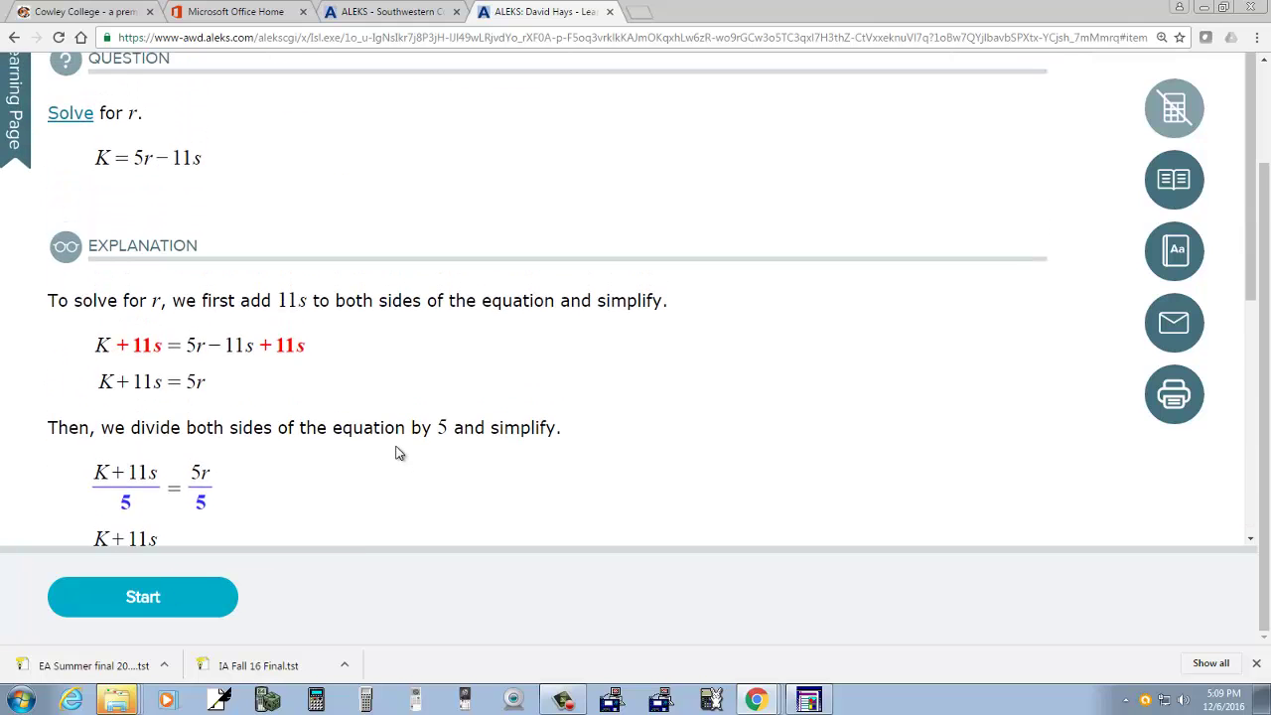
pyautogui.scroll(-4, 398, 454)
pyautogui.click(170, 601)
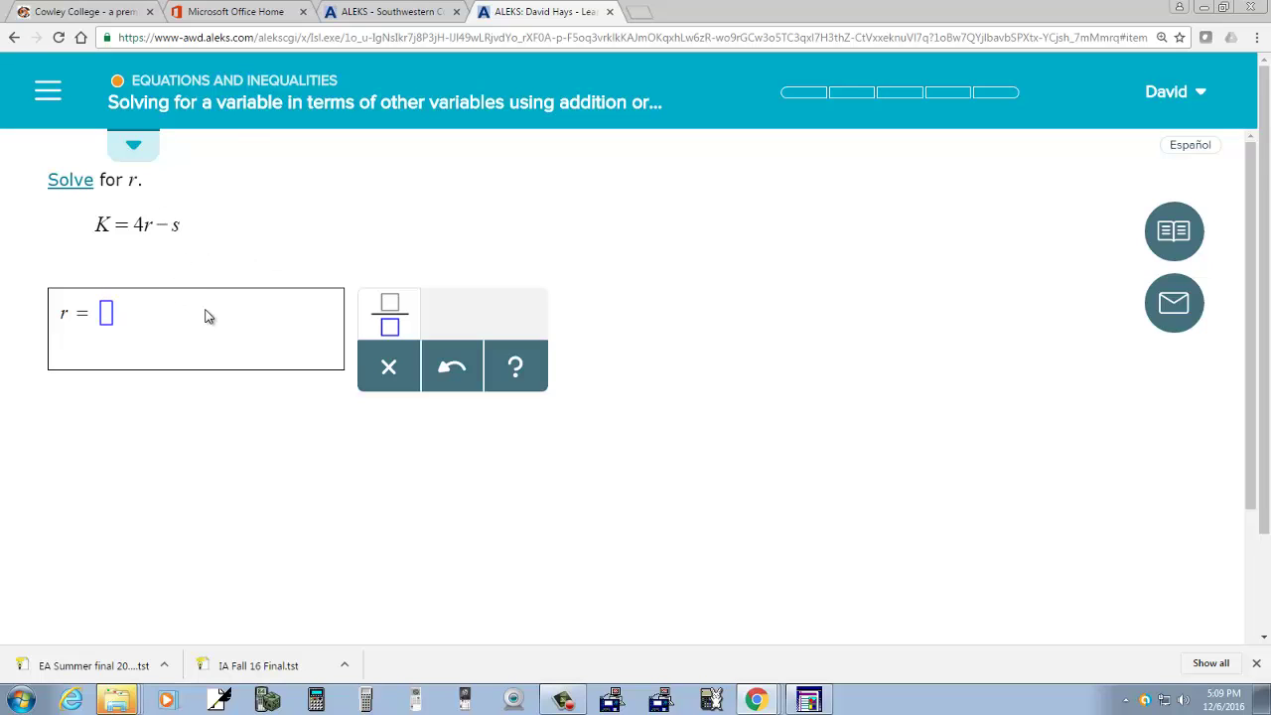
# - Enter r = (K + s)/4 for K = 4r − s, check it, and advance to the next problem
pyautogui.click(404, 315)
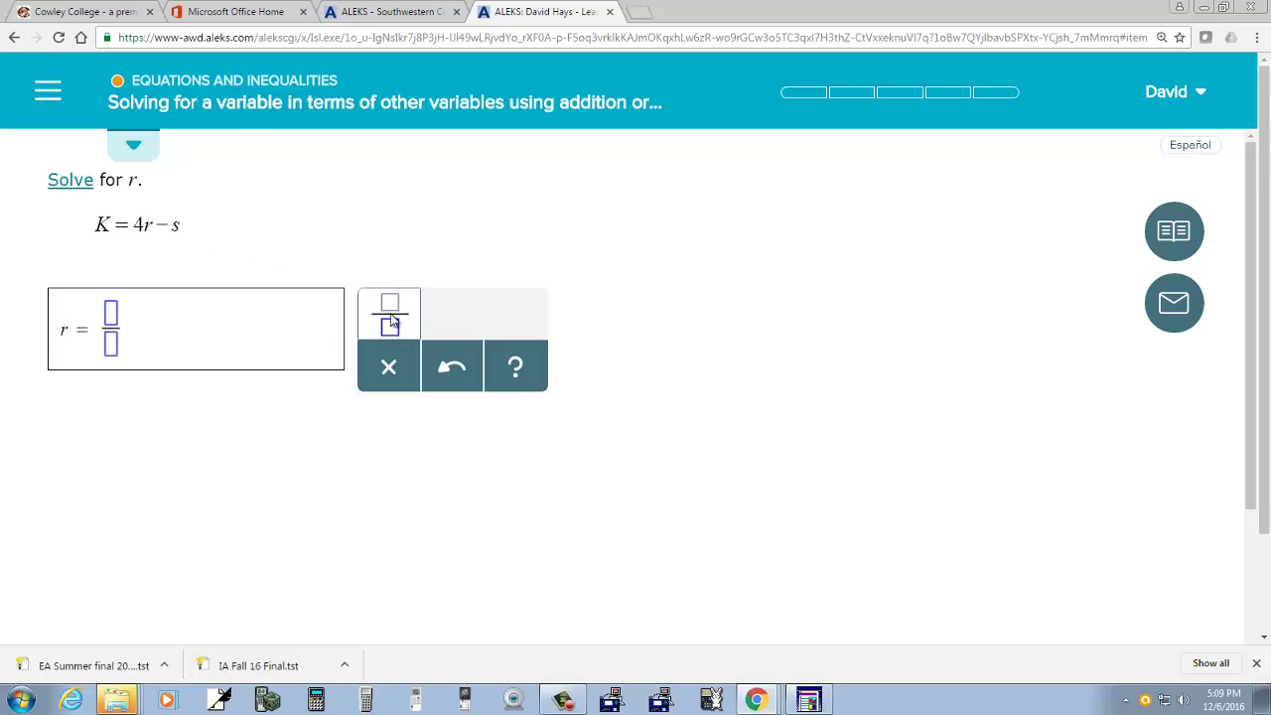
pyautogui.write('K + s)/4')
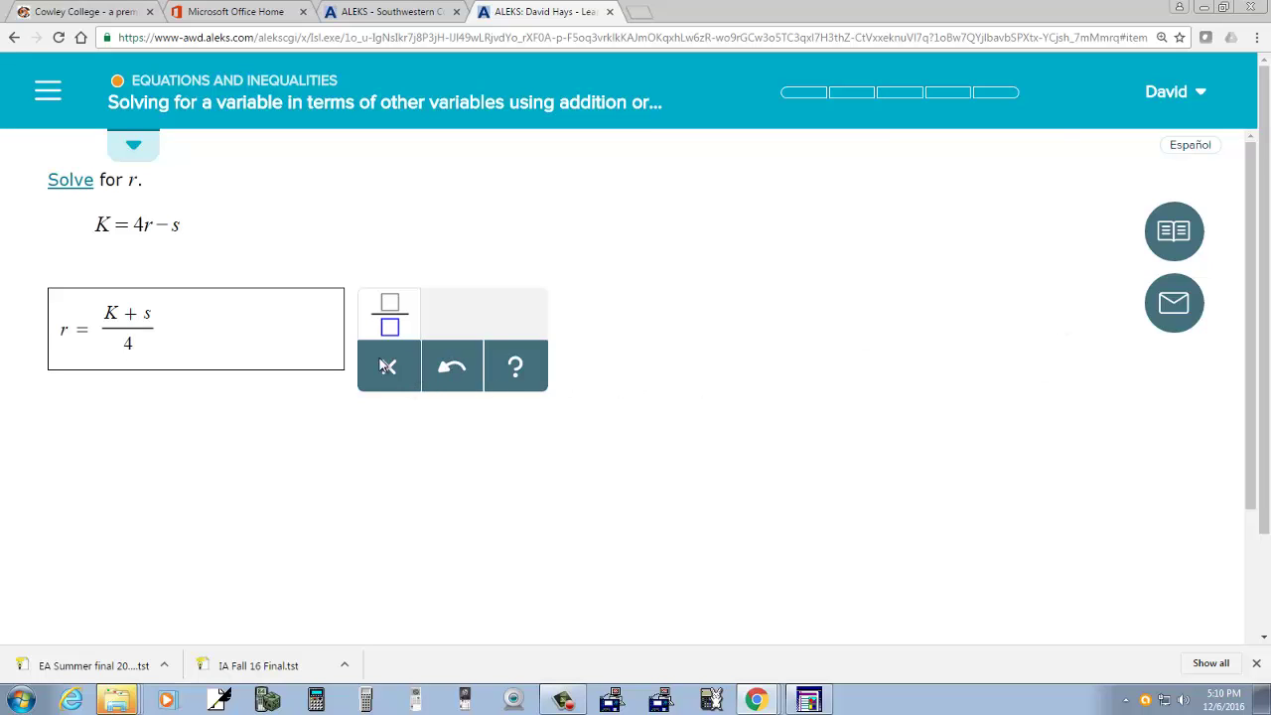
pyautogui.click(459, 369)
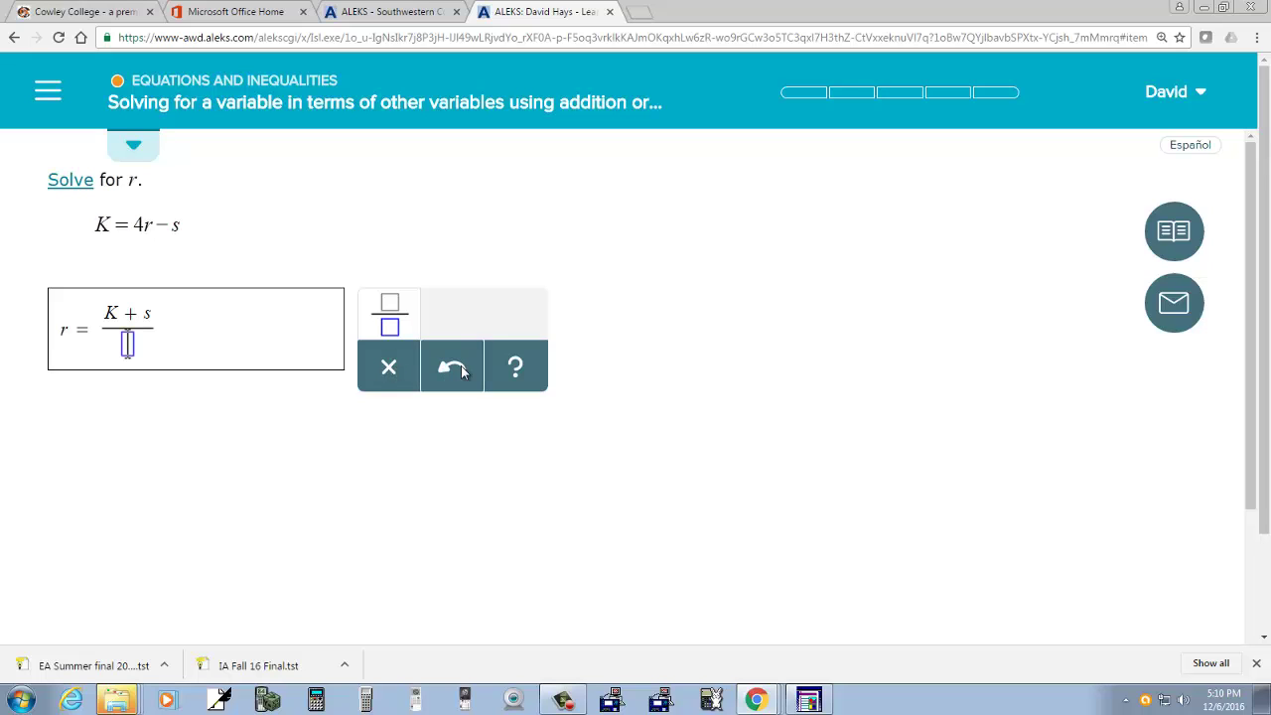
pyautogui.write('r')
pyautogui.press('BackSpace')
pyautogui.write('4')
pyautogui.scroll(-3, 511, 331)
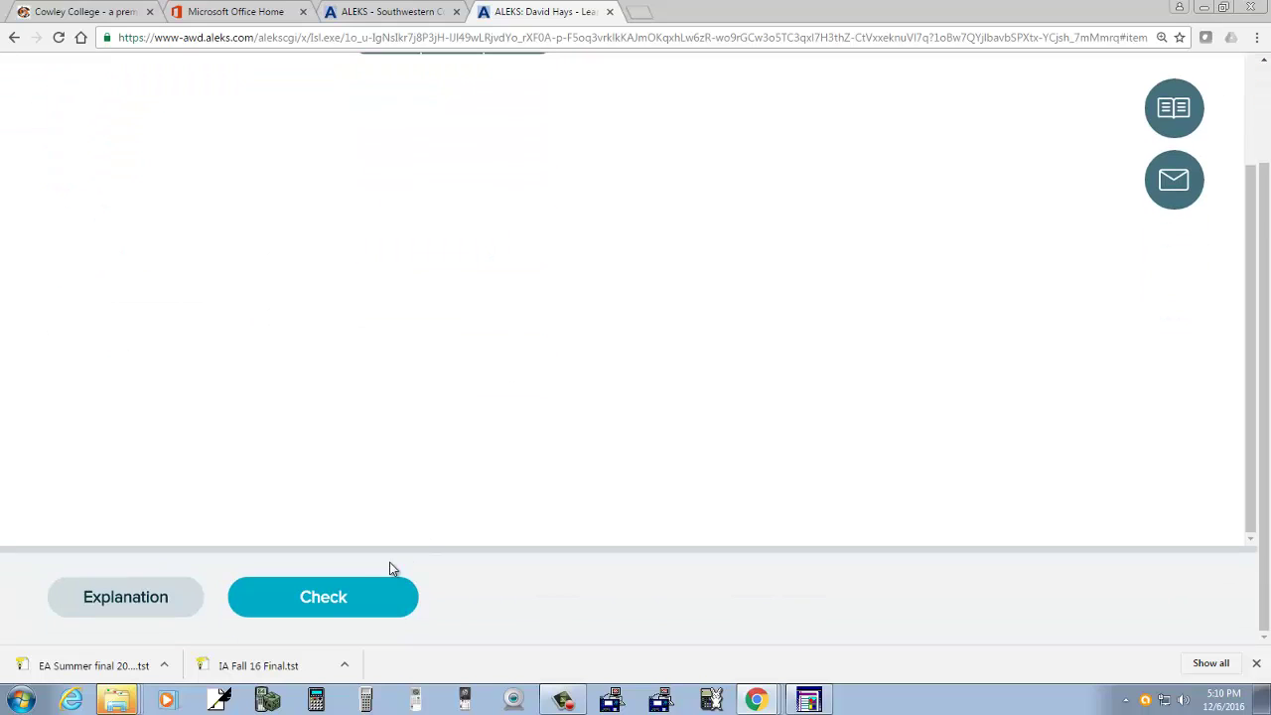
pyautogui.click(335, 604)
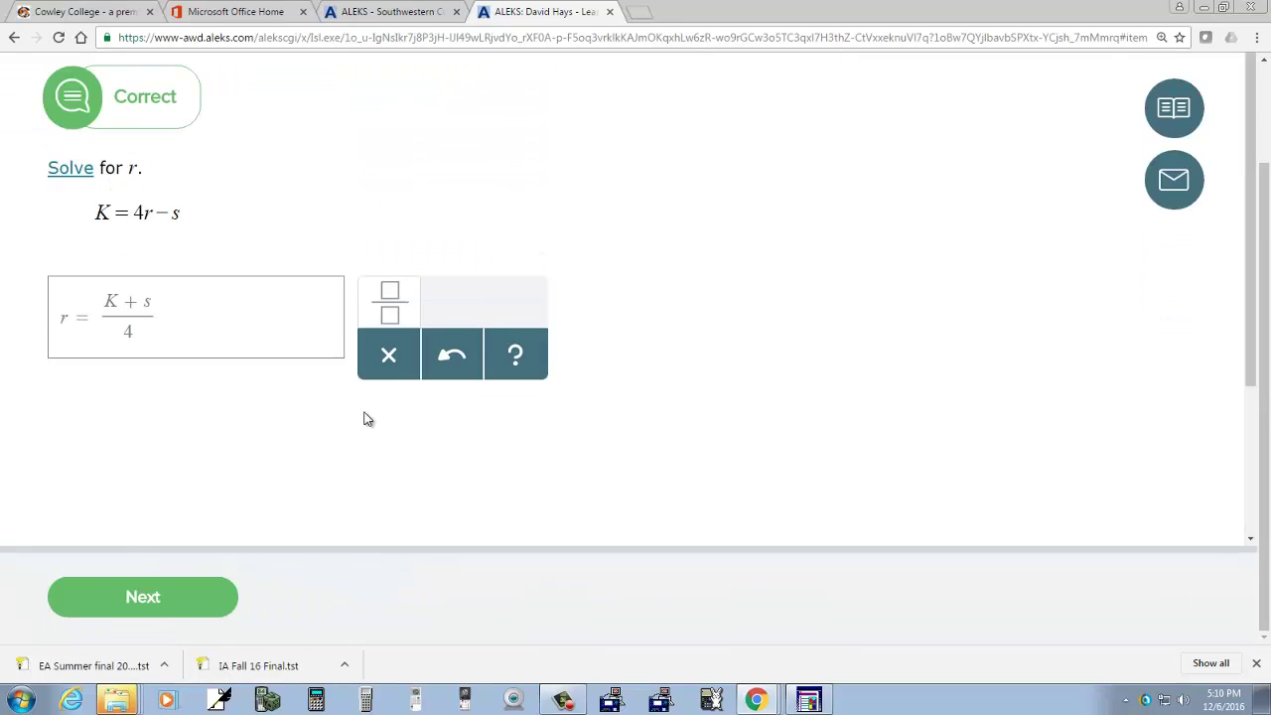
pyautogui.click(147, 596)
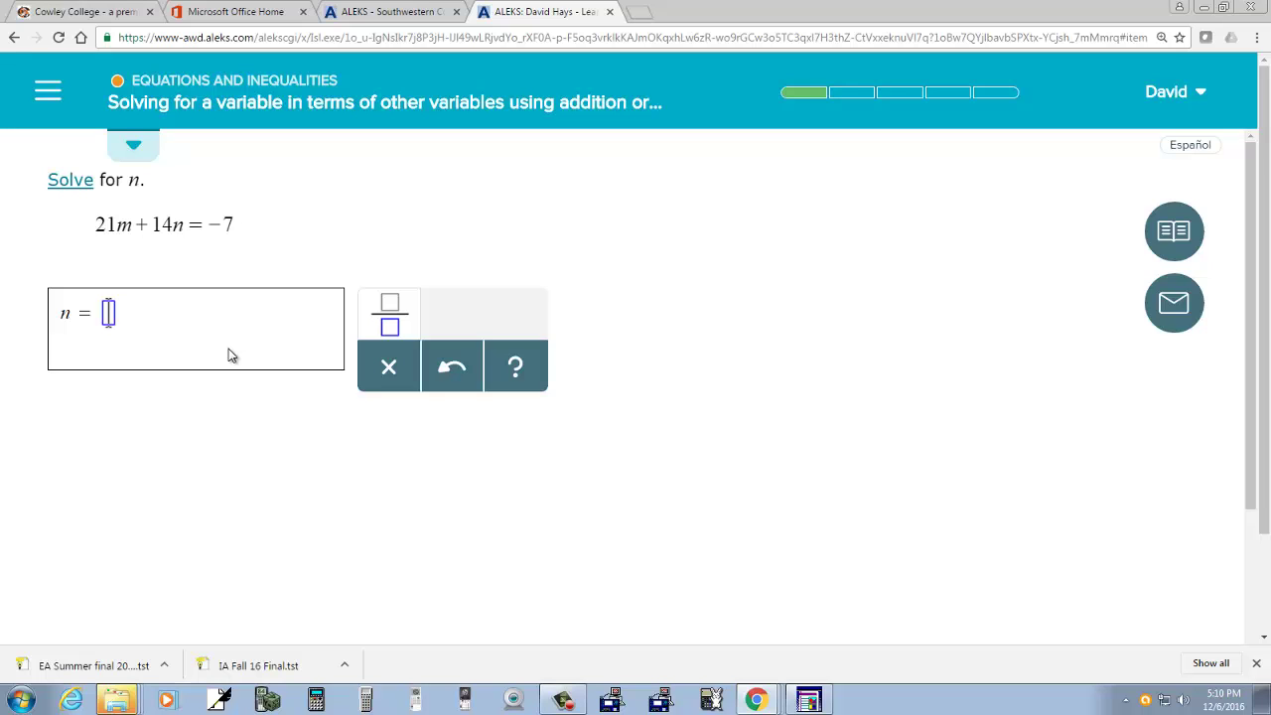
# - Enter n = (−1 − 3m)/2 for 21m + 14n = −7, check it, and advance to the next problem
pyautogui.click(405, 320)
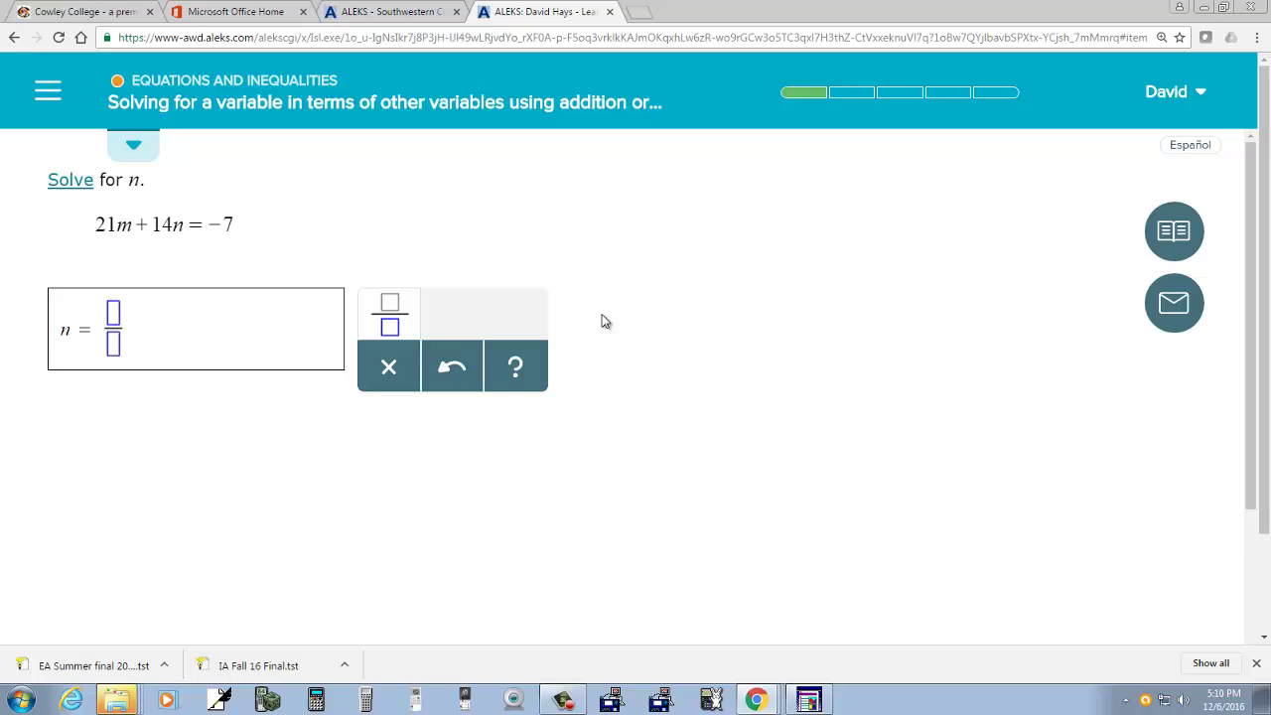
pyautogui.write('-7-21m')
pyautogui.press('Down')
pyautogui.write('1')
pyautogui.moveTo(154, 318); pyautogui.dragTo(155, 352)
pyautogui.write('3m)/2')
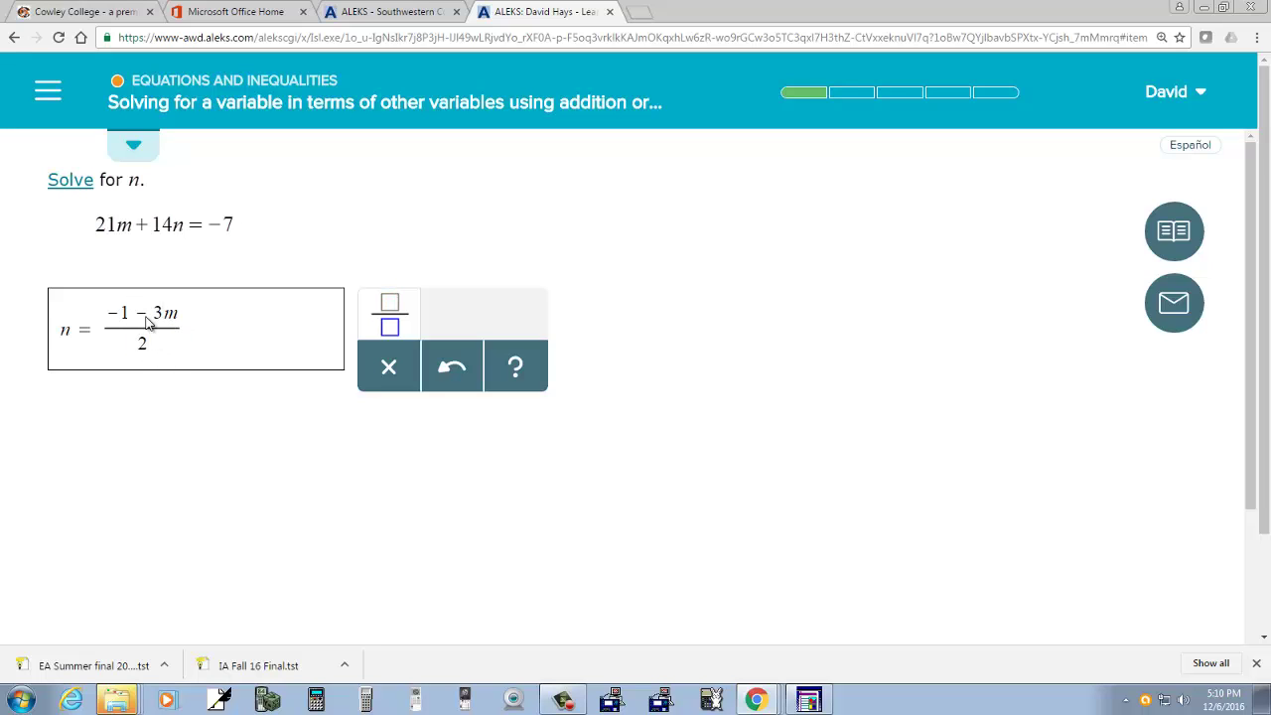
pyautogui.scroll(-3, 417, 546)
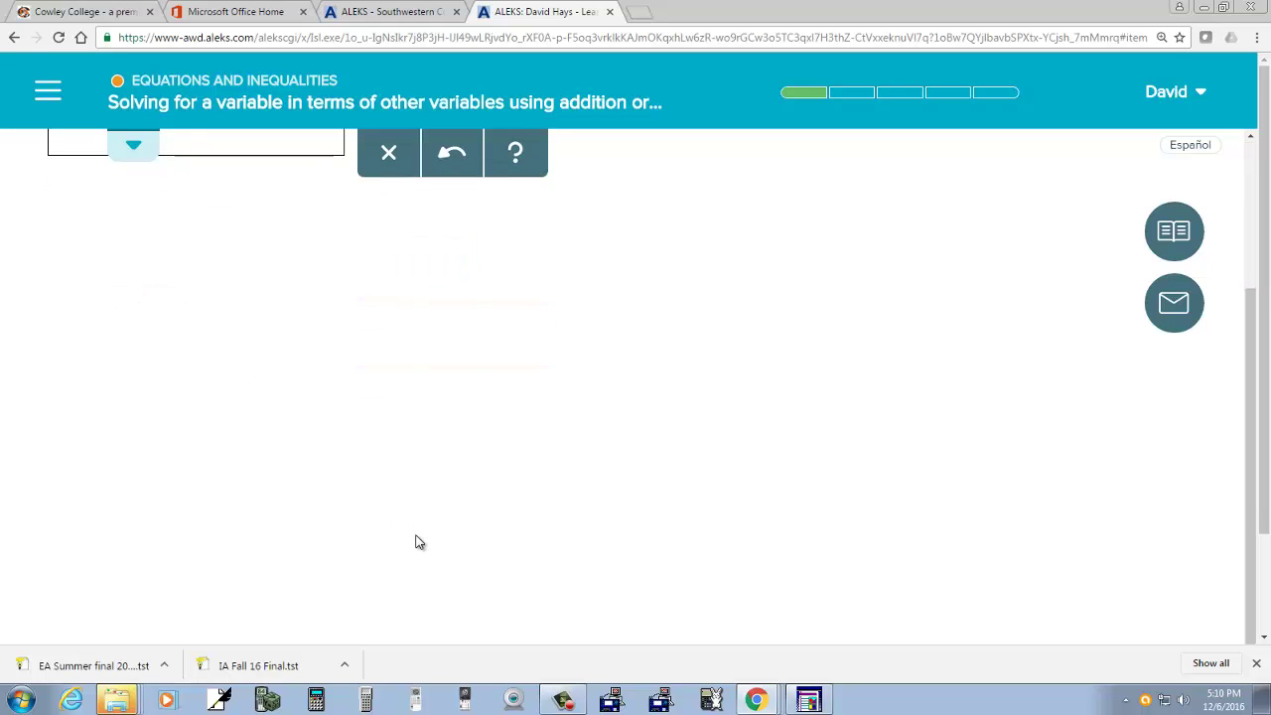
pyautogui.click(338, 597)
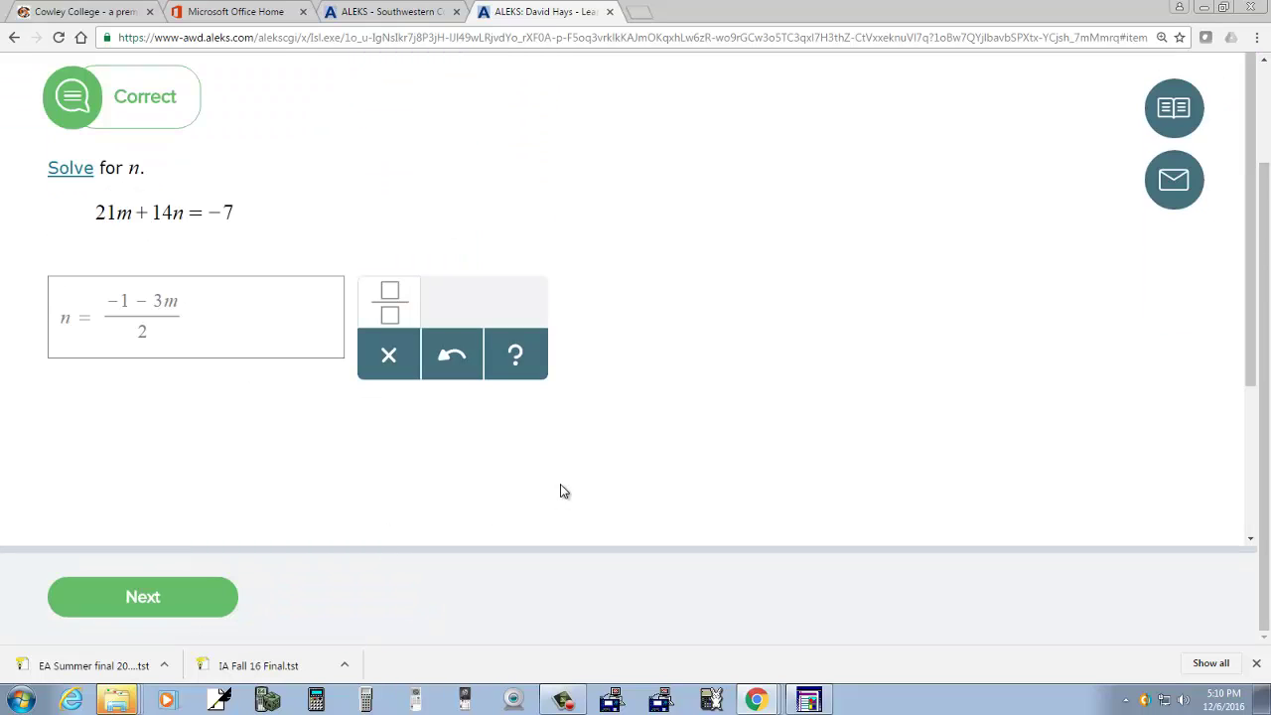
pyautogui.click(164, 598)
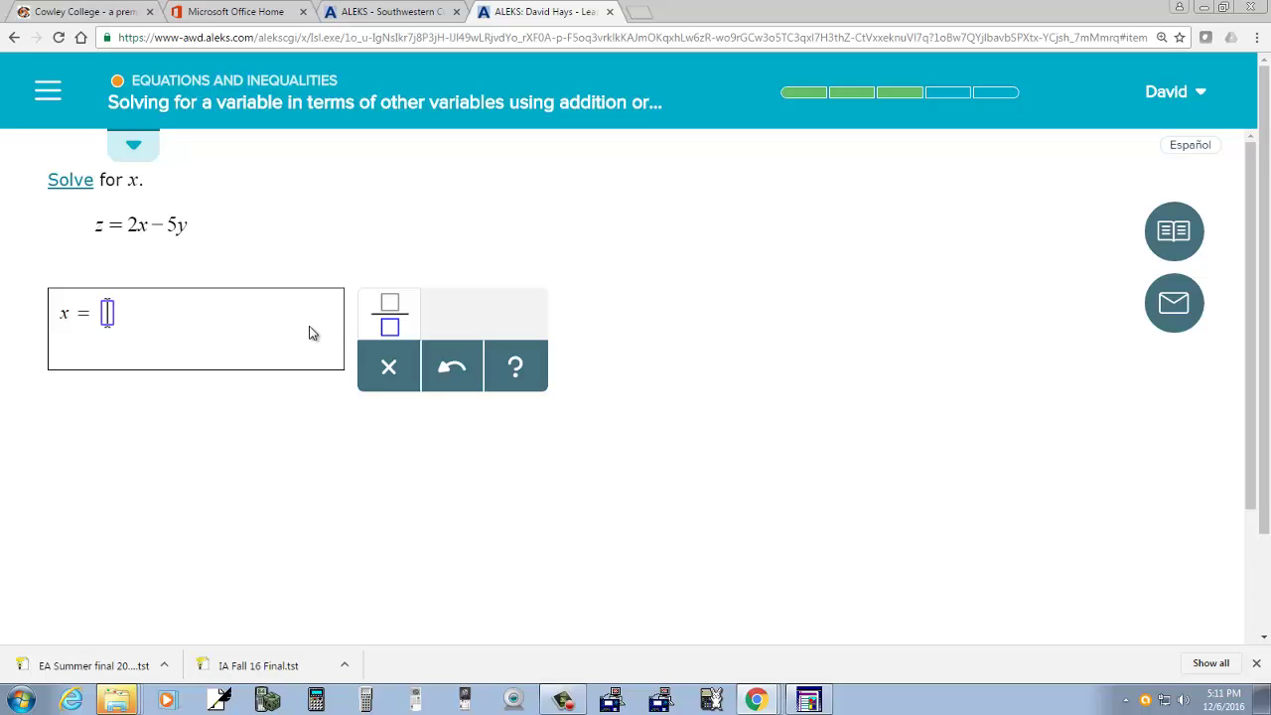
# - Enter x = (z + 5y)/2 for z = 2x − 5y, check it, and continue
pyautogui.click(373, 318)
pyautogui.write('z + 5y/')
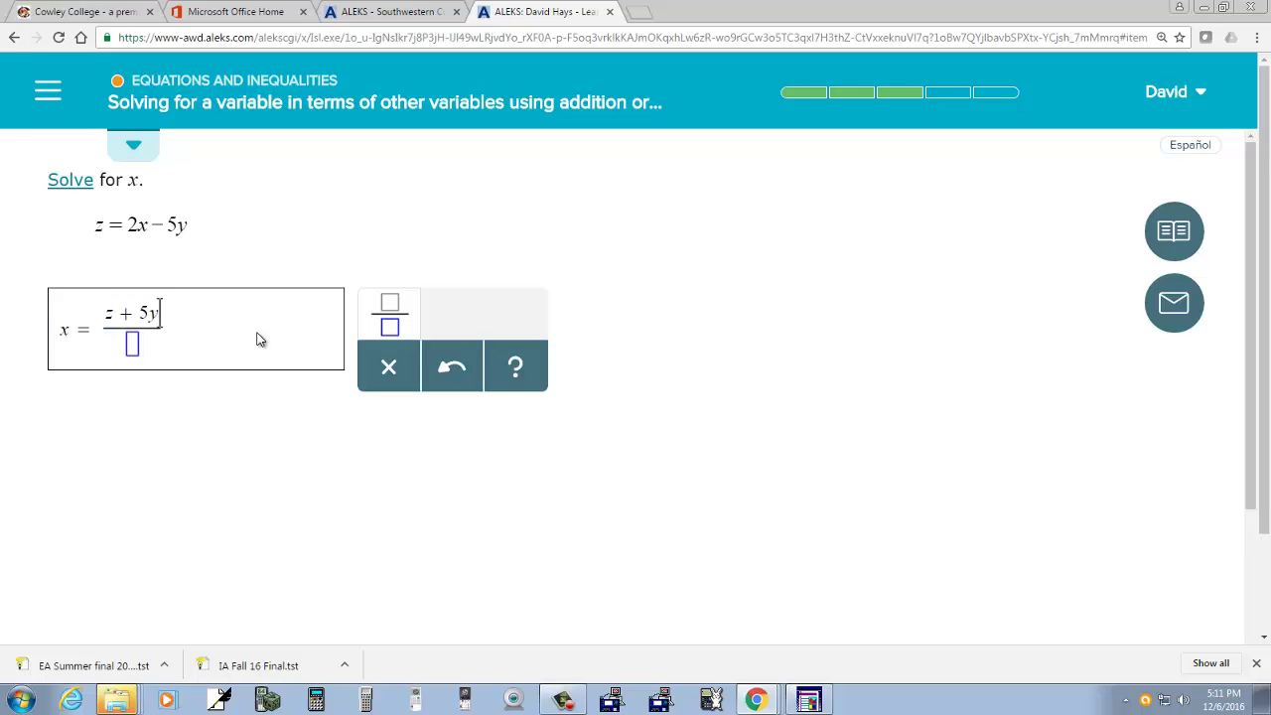
pyautogui.write('2')
pyautogui.scroll(-3, 262, 482)
pyautogui.click(317, 614)
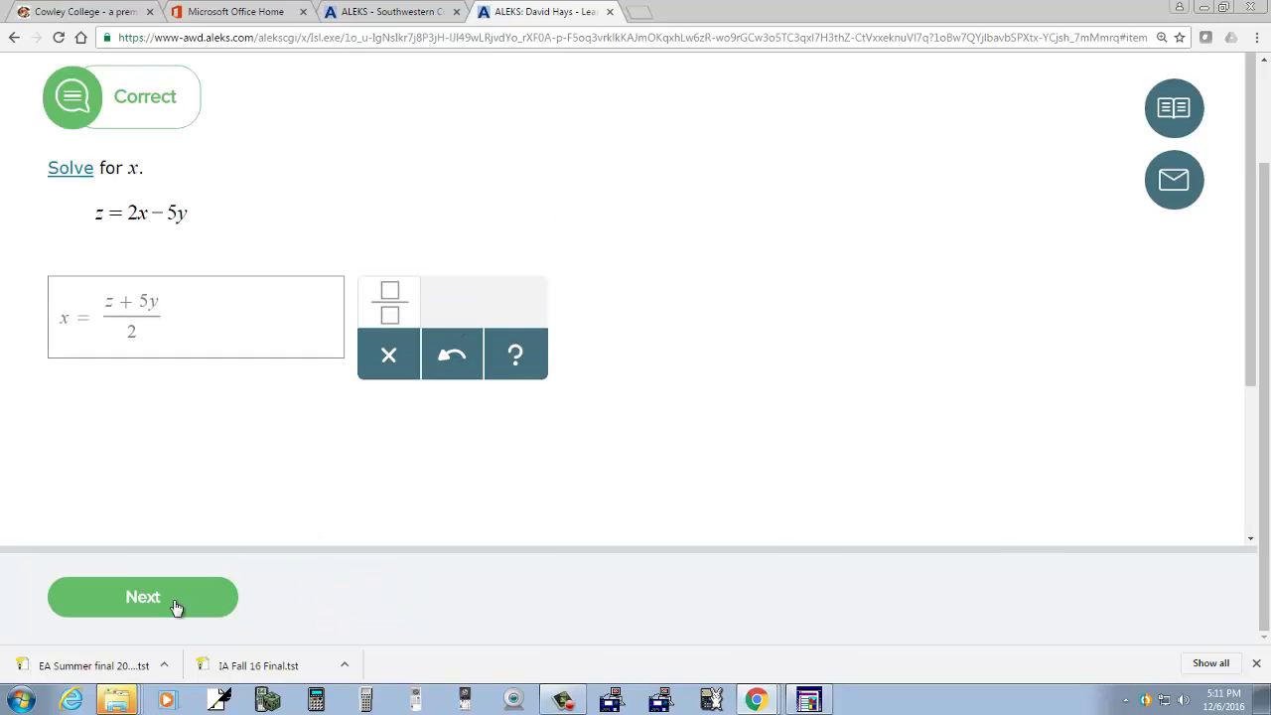
pyautogui.click(175, 608)
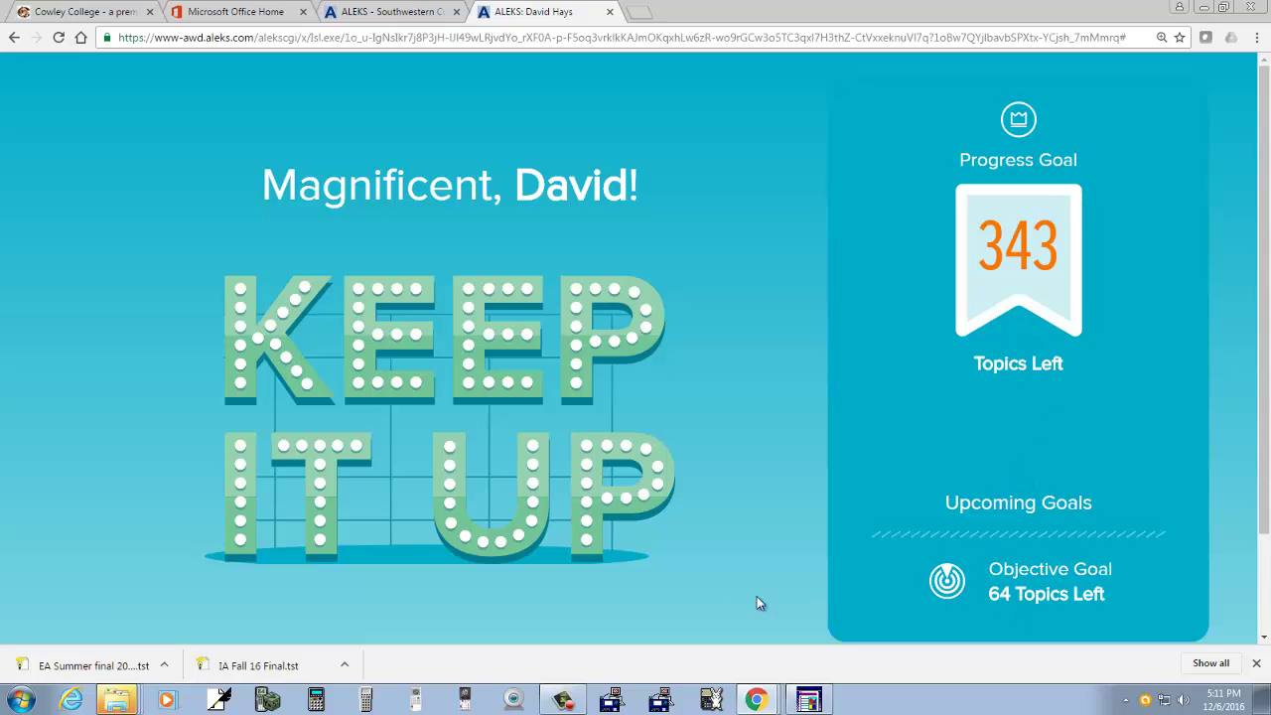
# - Continue from the progress screen to the C = 6(y + 6) parentheses topic
pyautogui.scroll(-3, 570, 576)
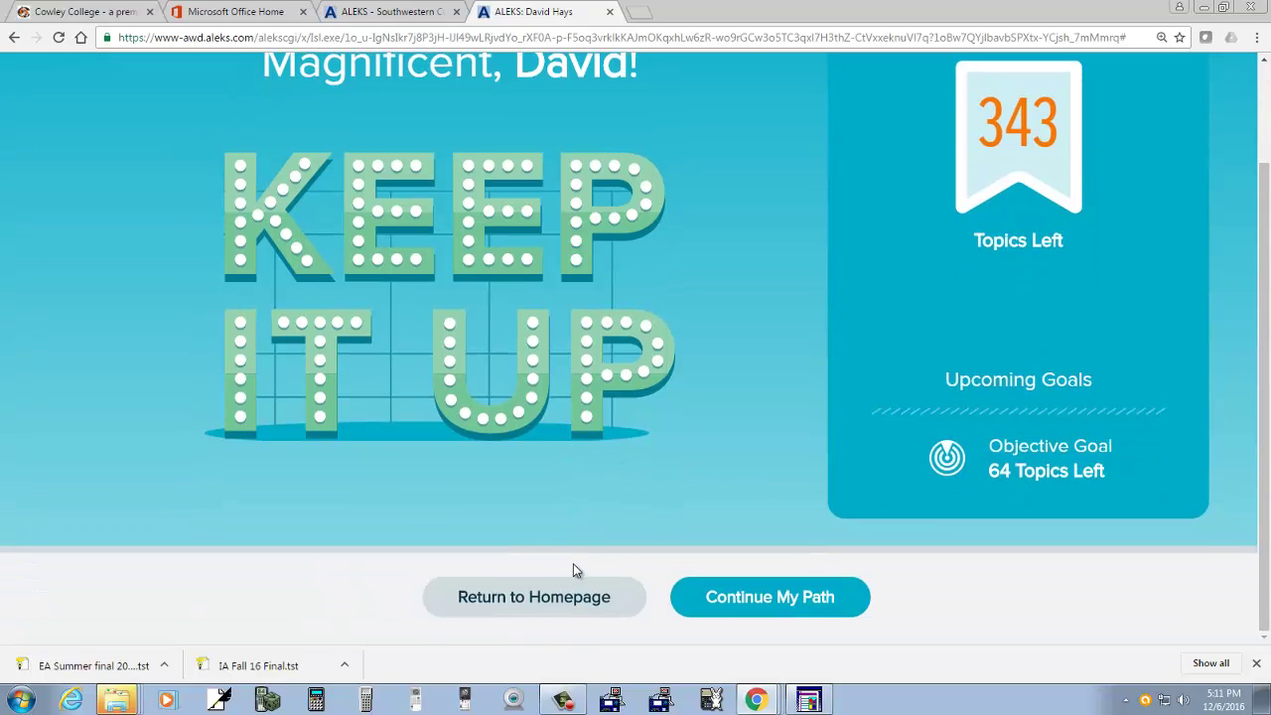
pyautogui.click(752, 594)
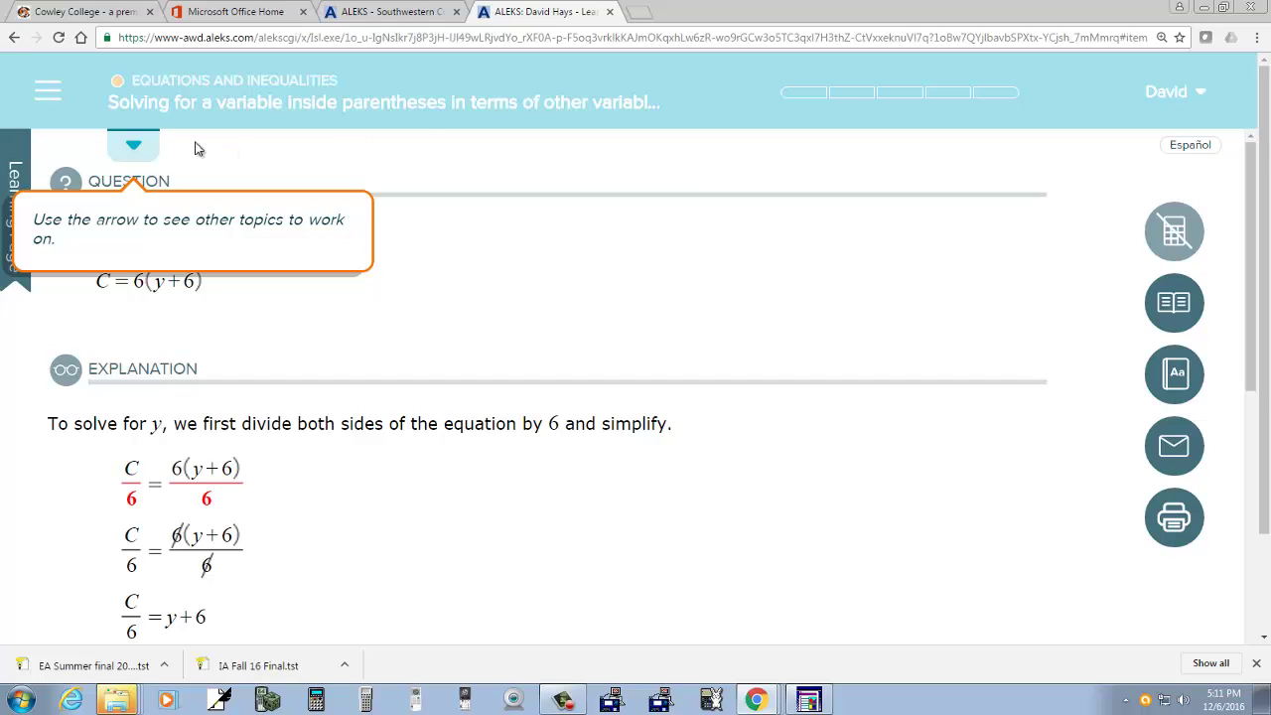
# - Expand the Ready to Learn cards, page forward past the tip, then back to the first set
pyautogui.click(134, 148)
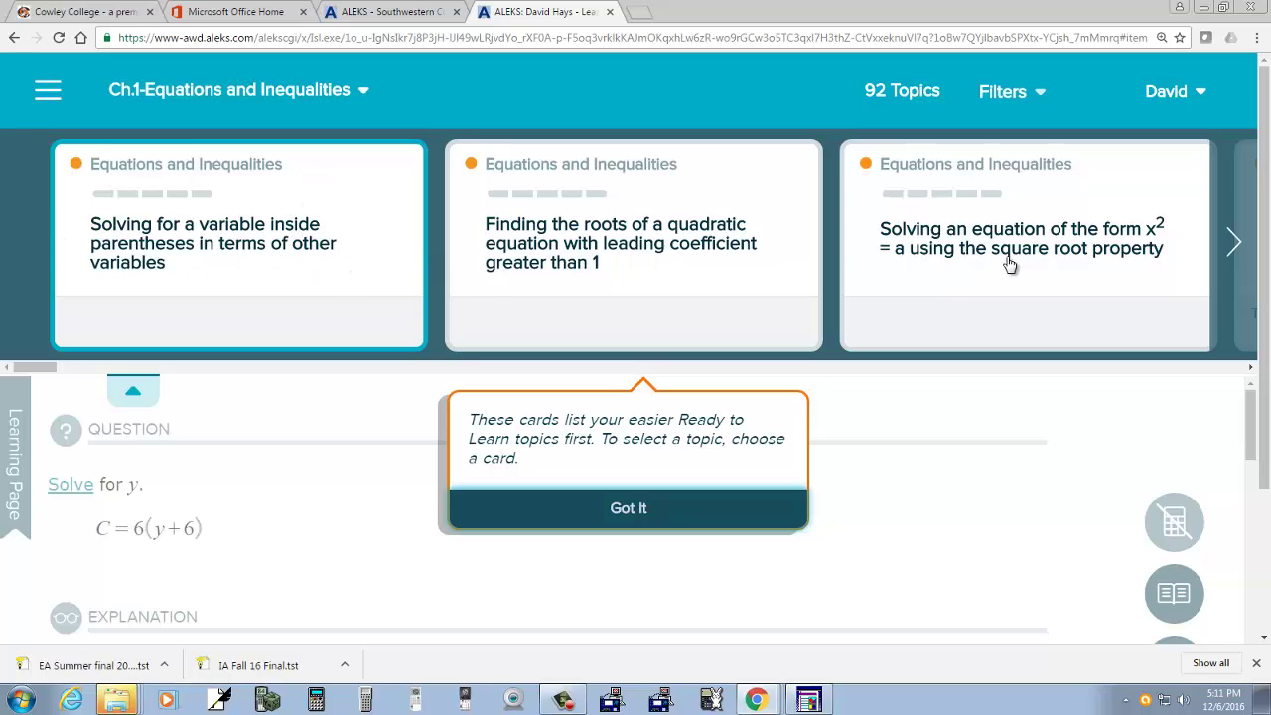
pyautogui.click(1234, 242)
pyautogui.click(626, 509)
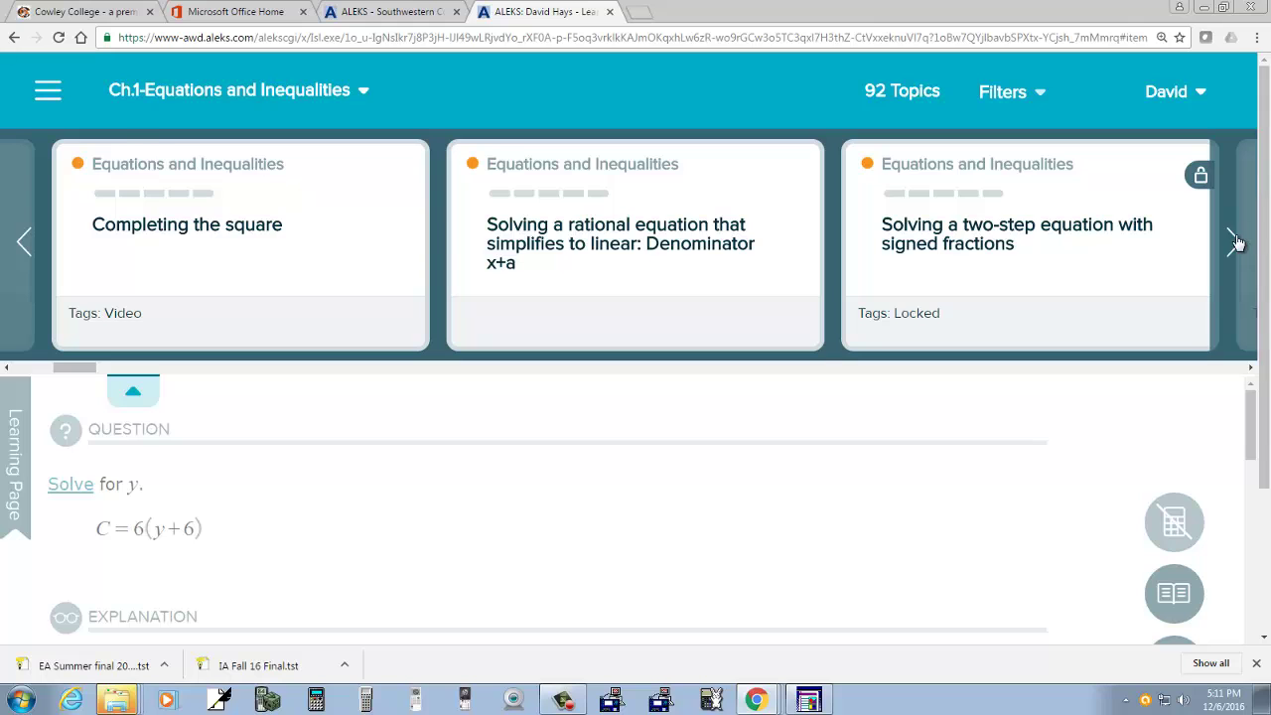
pyautogui.click(1234, 243)
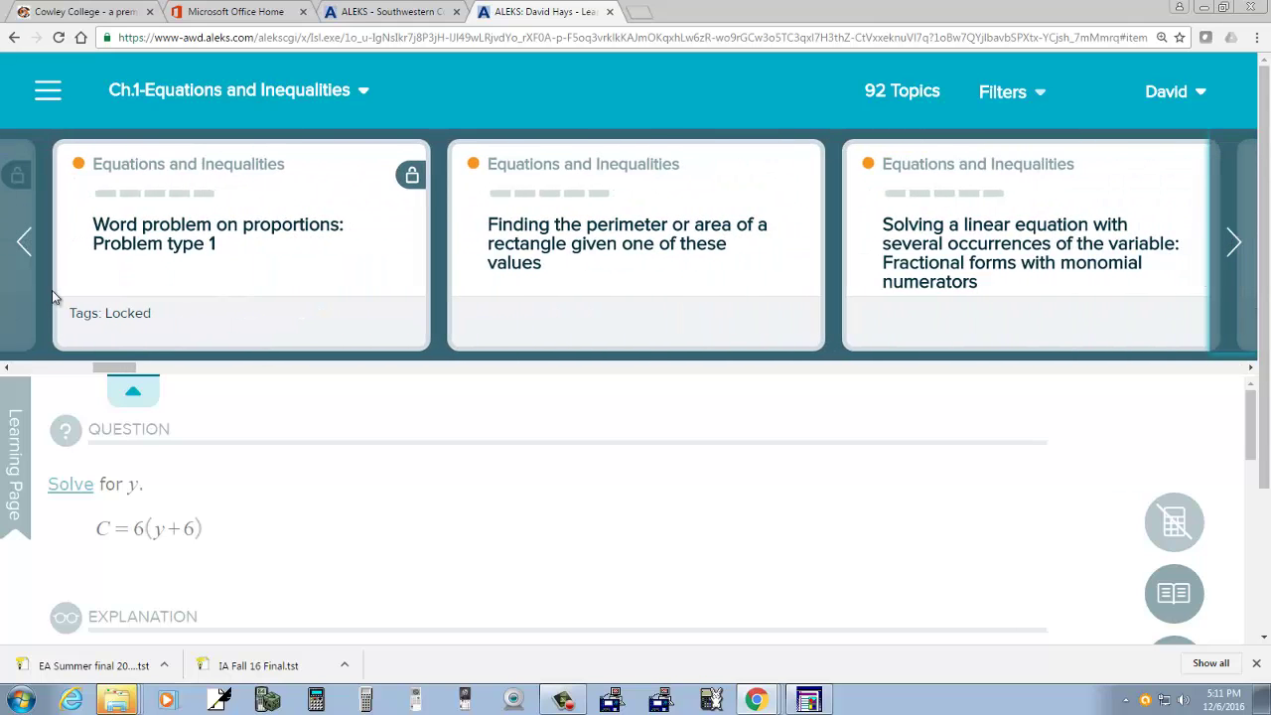
pyautogui.click(24, 242)
pyautogui.click(24, 243)
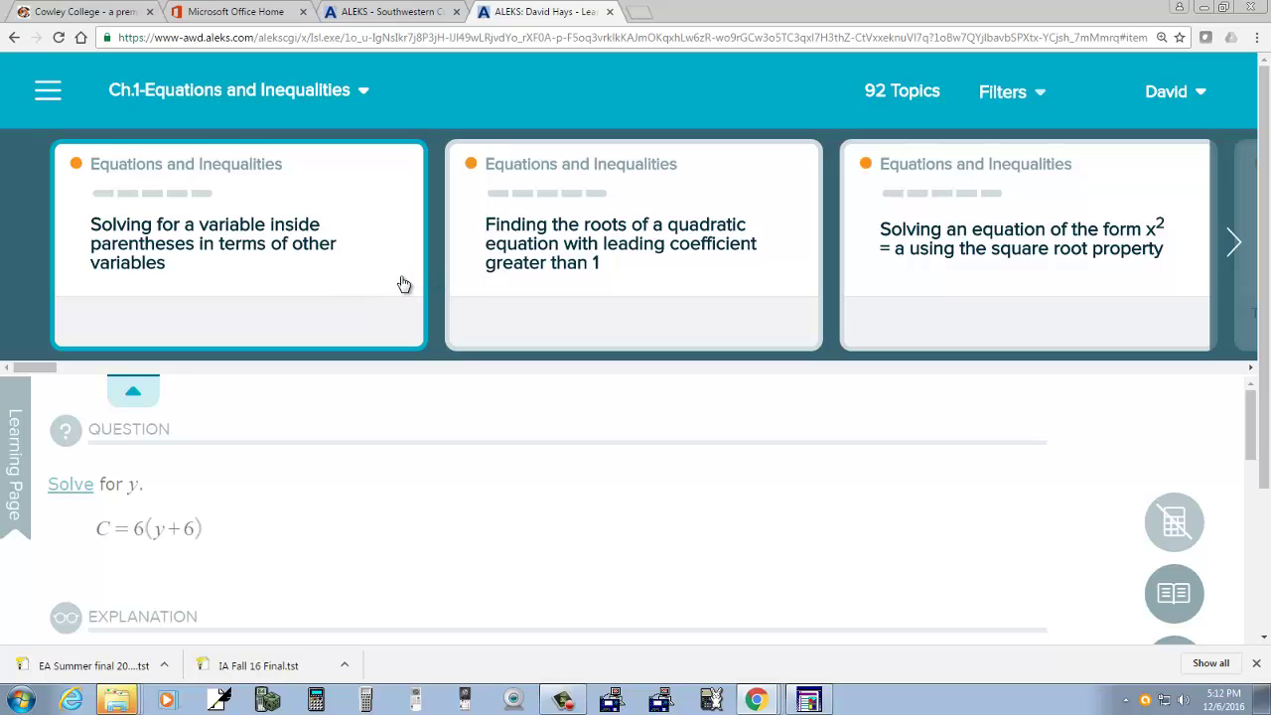
# - Open Assignments from the main menu to list the unit tests and Chapter 4 Pie
pyautogui.click(46, 94)
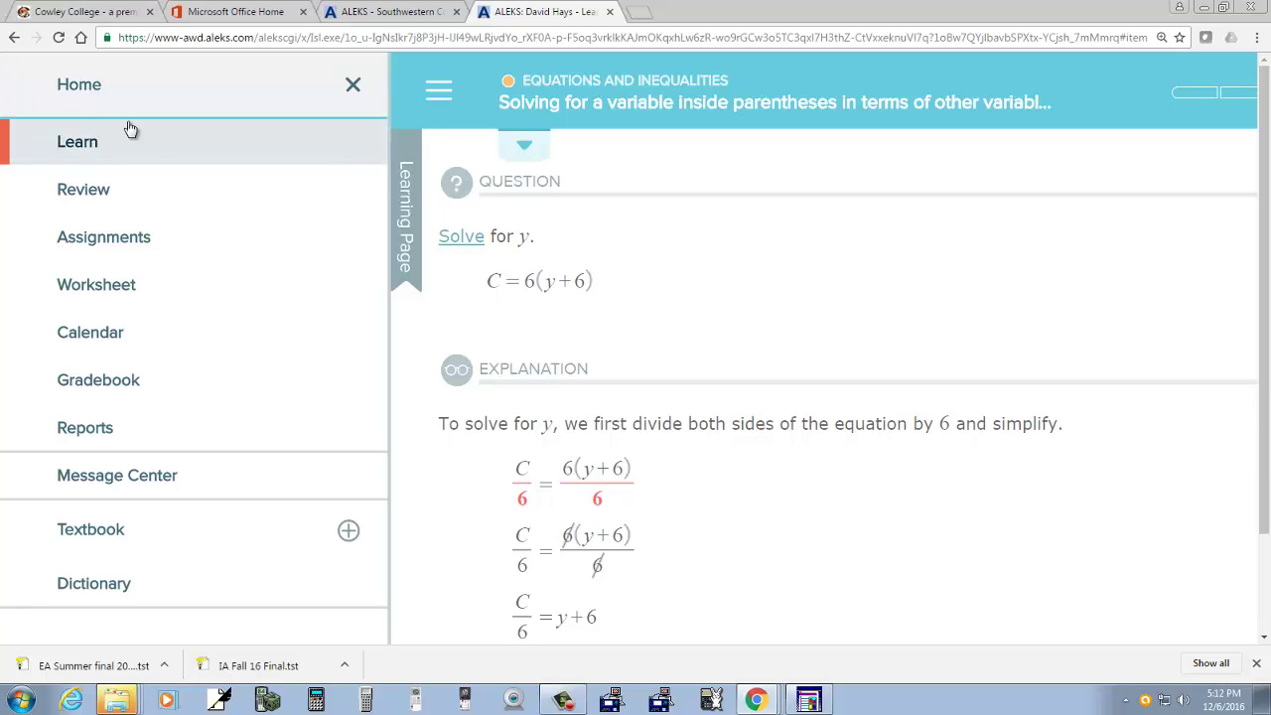
pyautogui.click(103, 238)
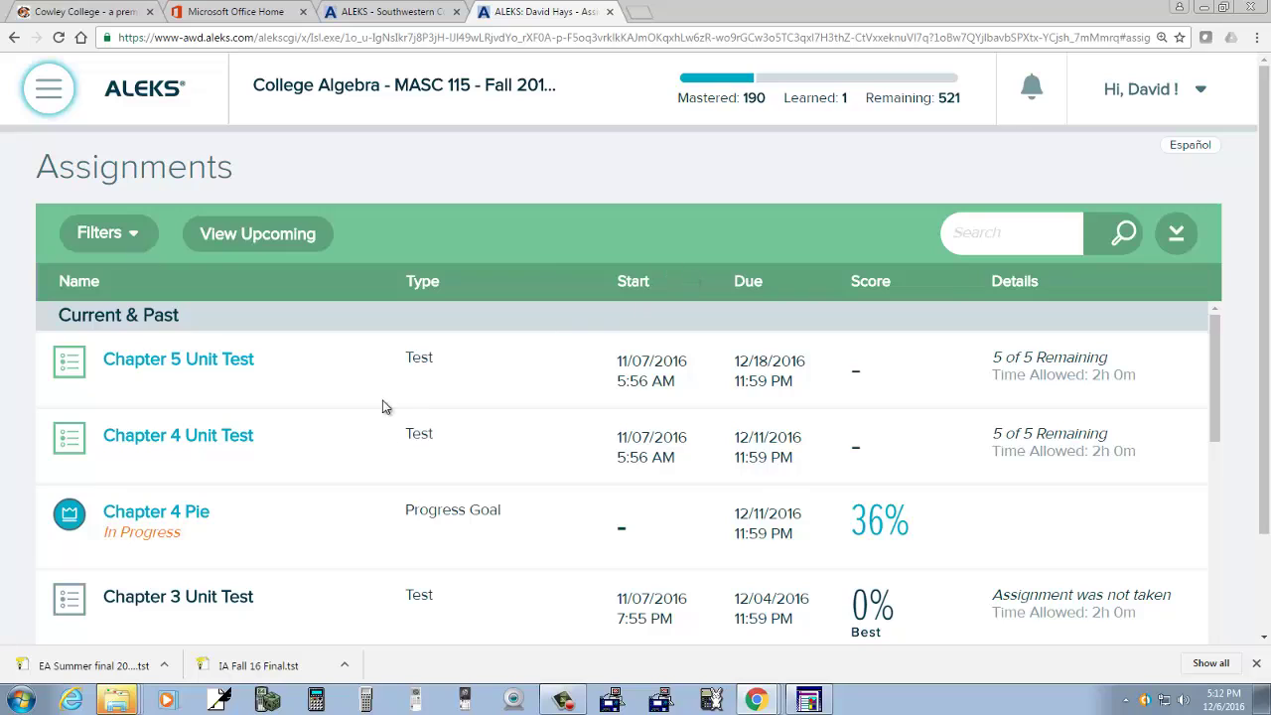